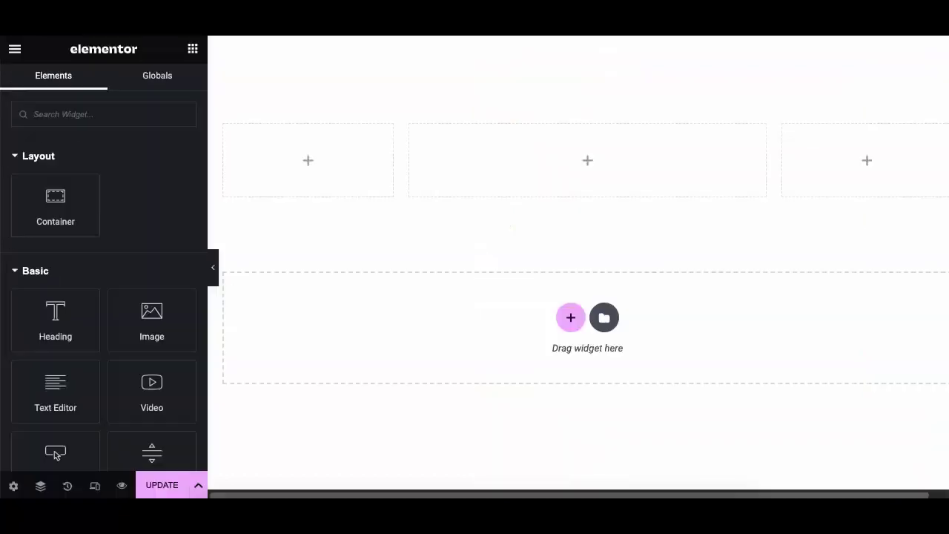
- Find the Image Hover Effect widget and place it in the middle column of the three-column container
left_click(118, 119)
type("i")
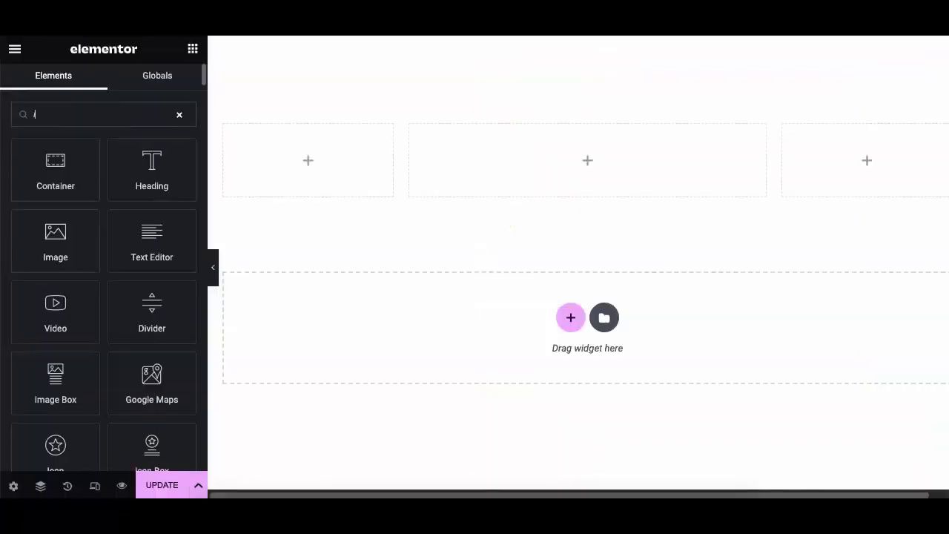
type("mage h")
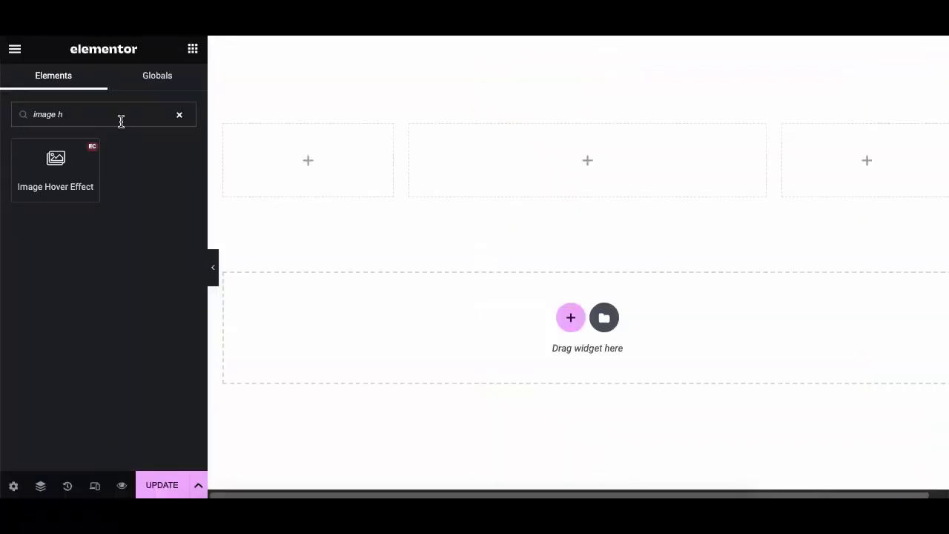
left_click_drag(81, 156, 526, 155)
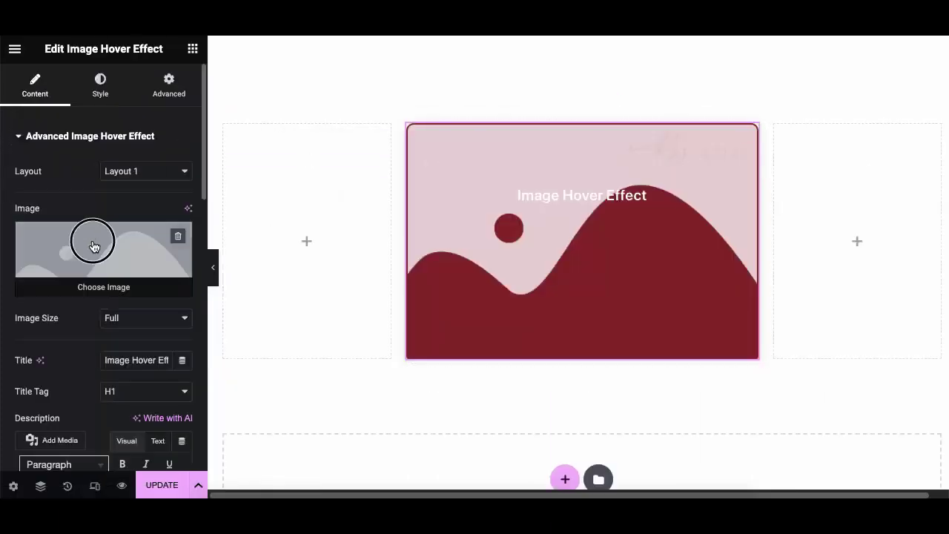
- Set the widget's image to the media library photo of the hiker standing by the misty lake
left_click(93, 247)
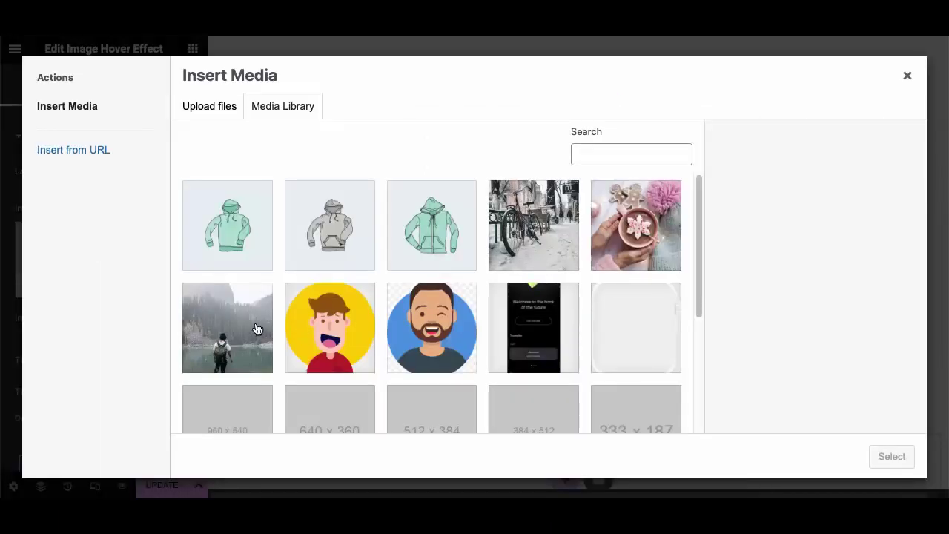
left_click(256, 330)
left_click(890, 456)
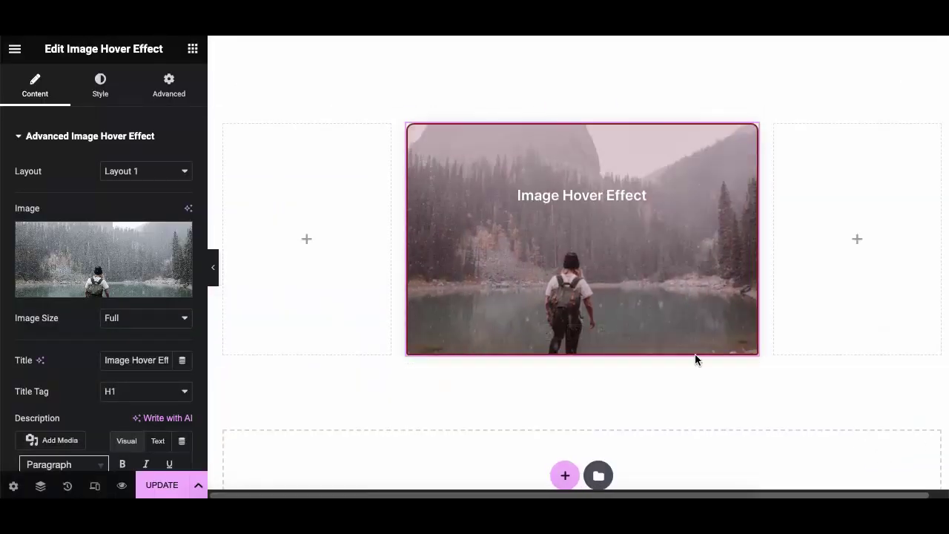
- Try the Medium - 300 x 300 and 1536x1536 image sizes and return the image size to Full
left_click(129, 320)
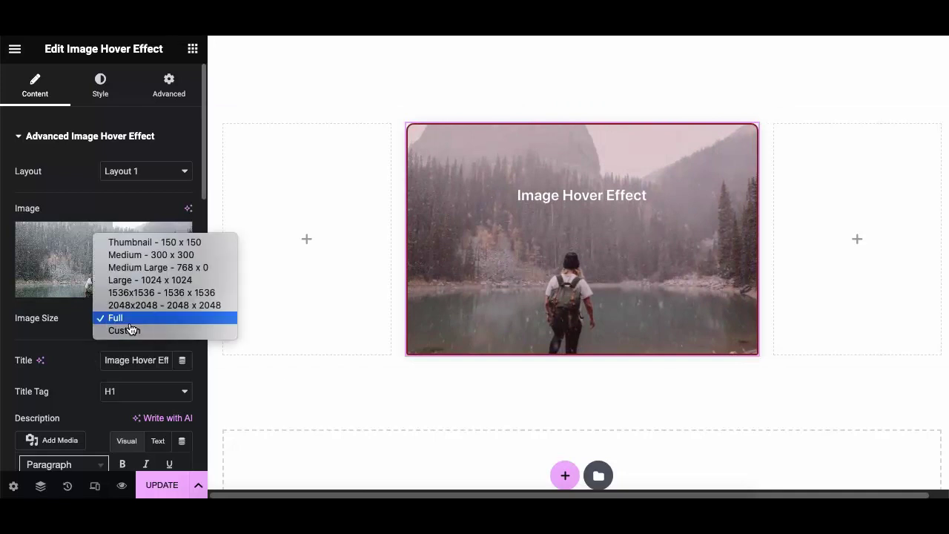
left_click(142, 255)
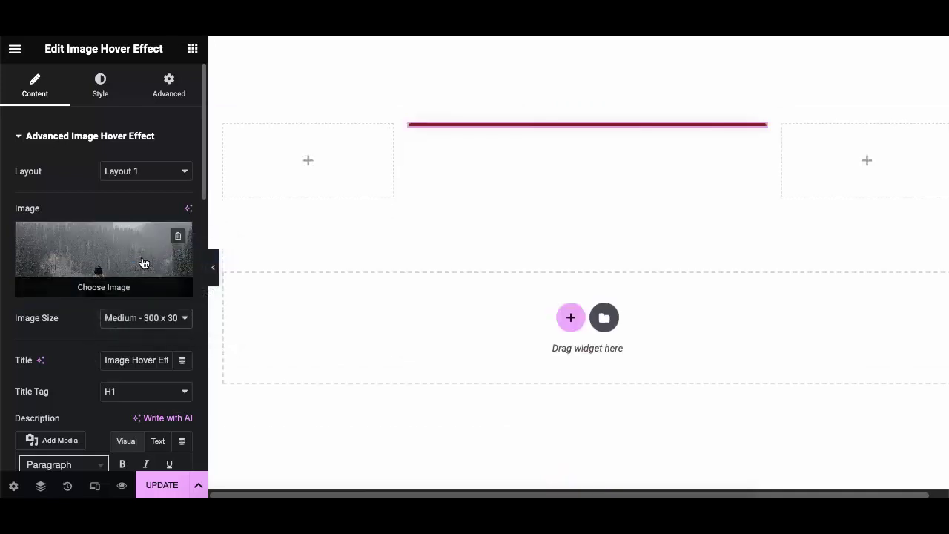
left_click(142, 317)
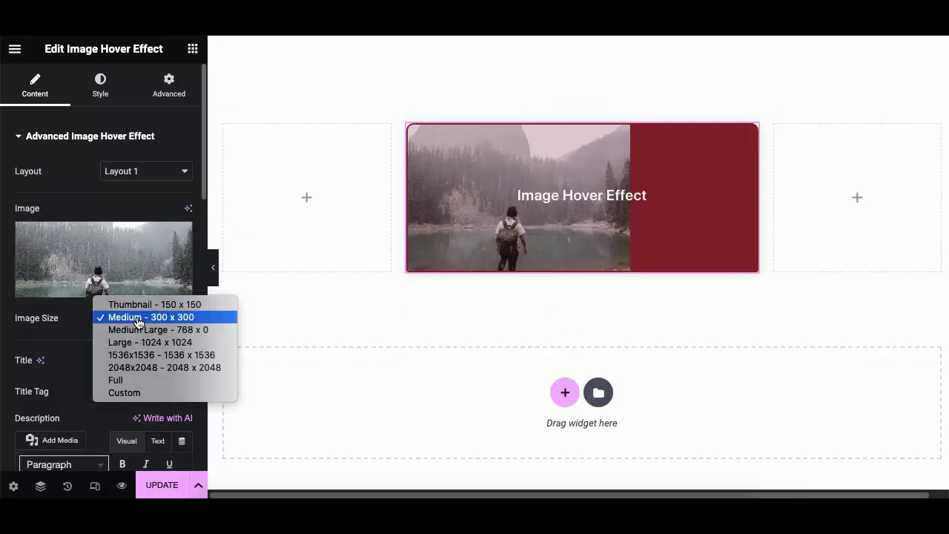
left_click(151, 355)
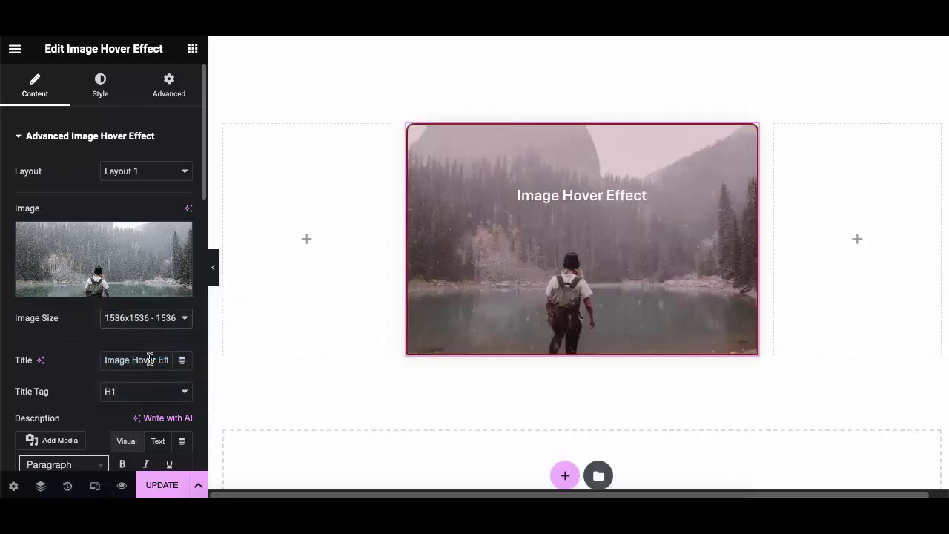
left_click(143, 320)
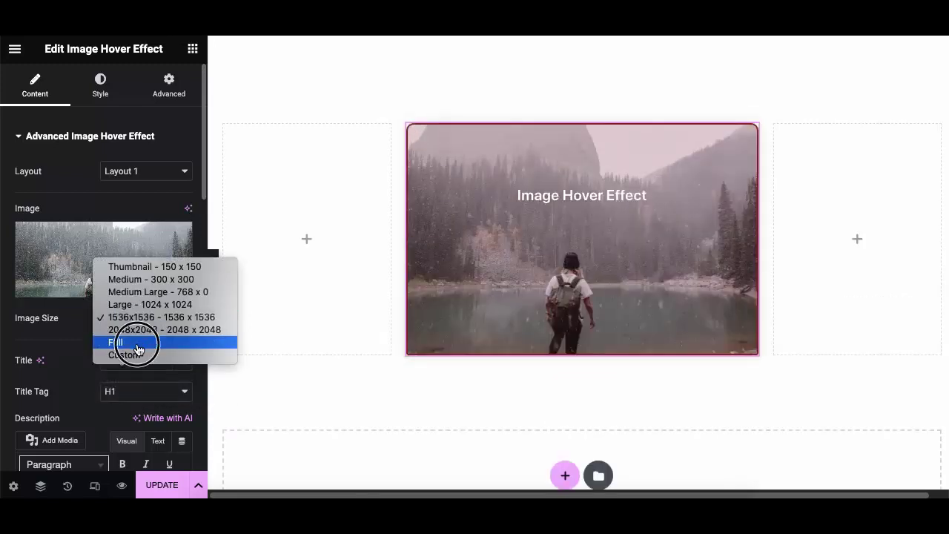
left_click(136, 342)
- Change the widget's title to "Here Title" and set its title tag to H3
triple_click(135, 361)
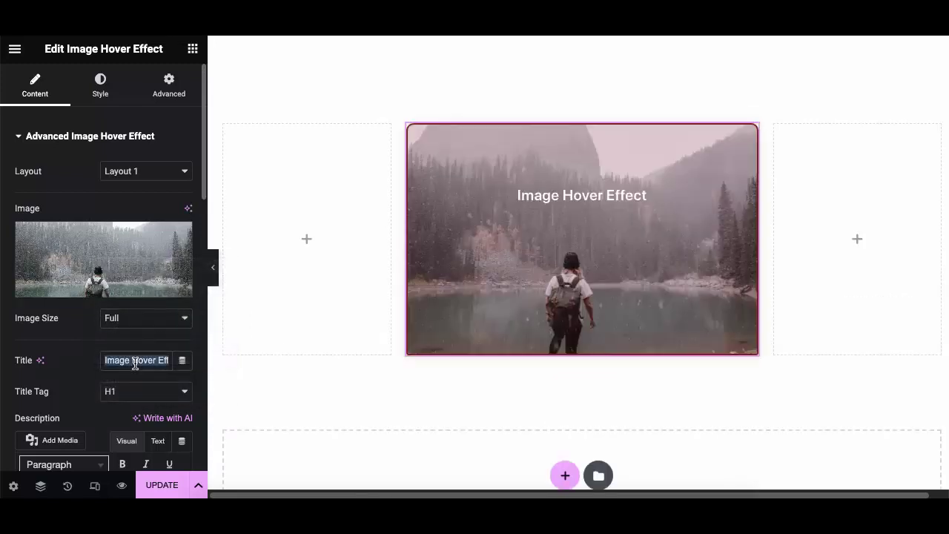
type("Here")
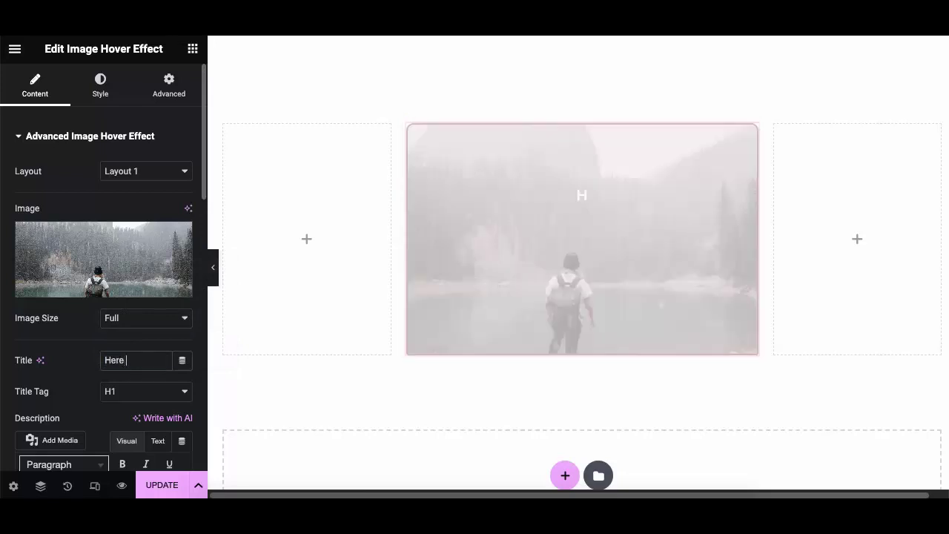
type(" Title")
left_click(134, 393)
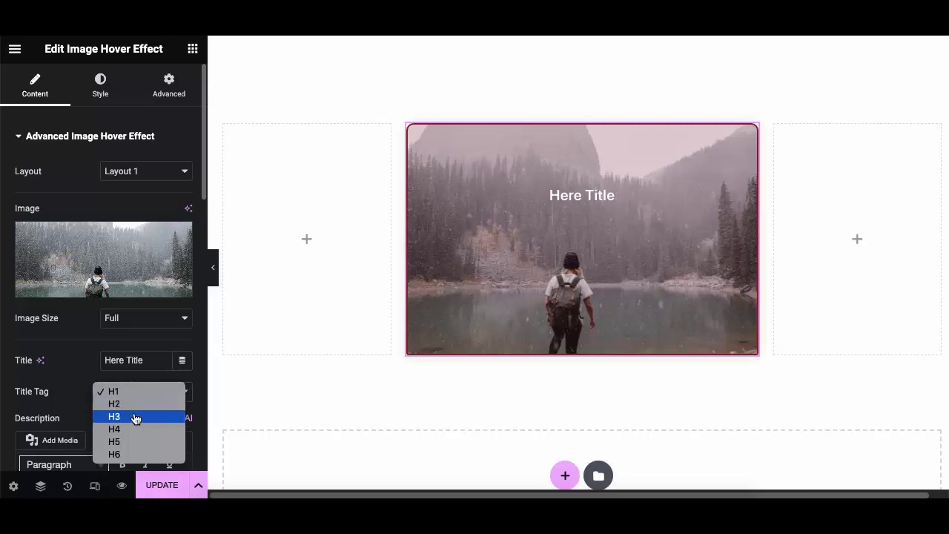
left_click(137, 417)
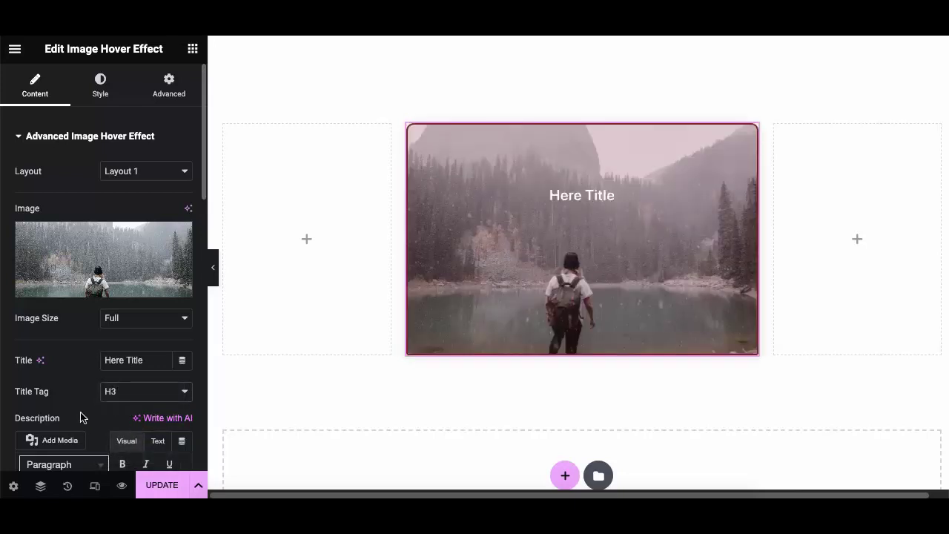
- Replace the widget's description with "I am text block. Content here"
scroll(81, 415, "down", 3)
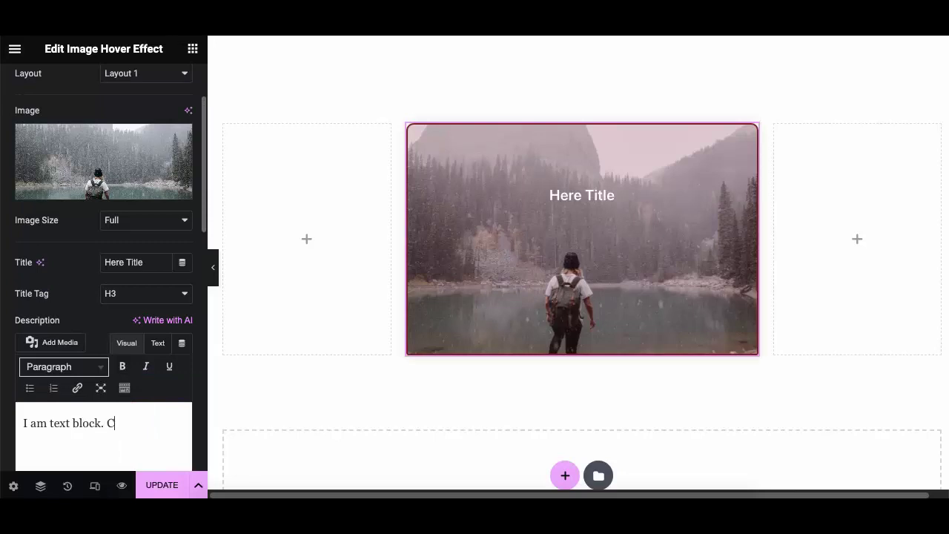
type("ob")
type("ntent here")
- Try the Text button type, preview it on the image, and restore the Icon type
scroll(64, 407, "down", 2)
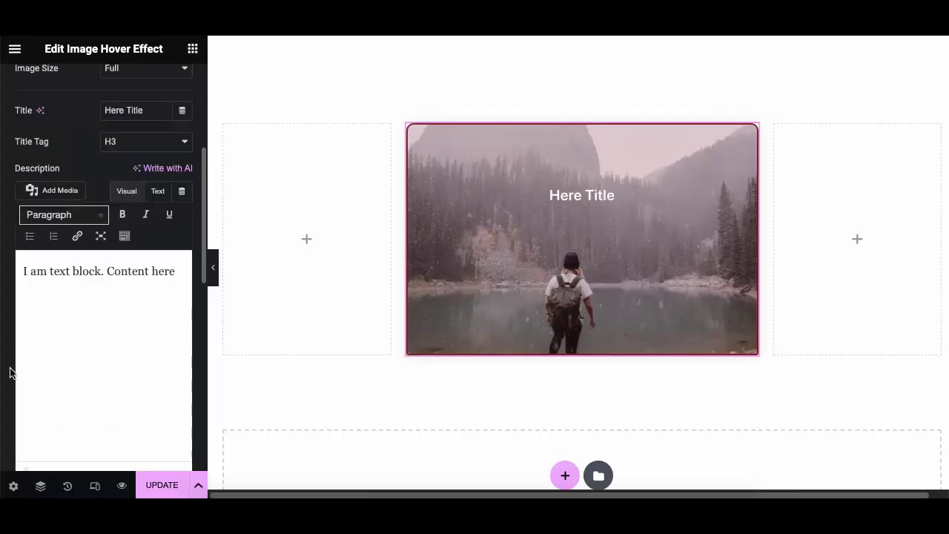
scroll(9, 372, "down", 2)
left_click(133, 369)
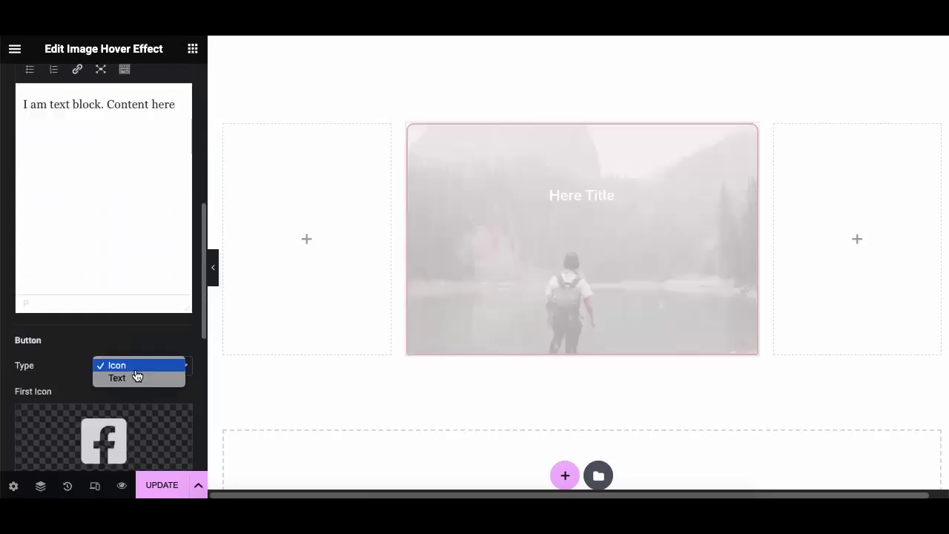
left_click(135, 381)
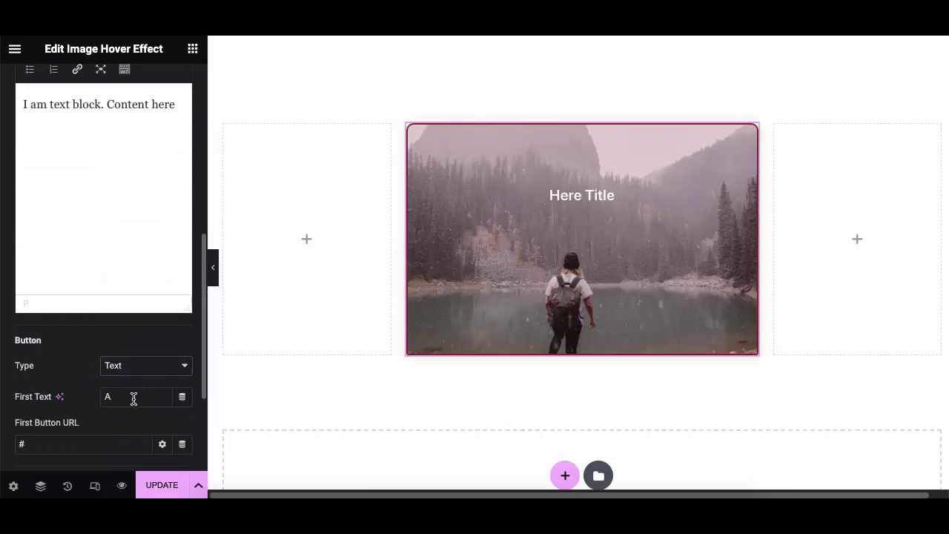
mouse_move(462, 279)
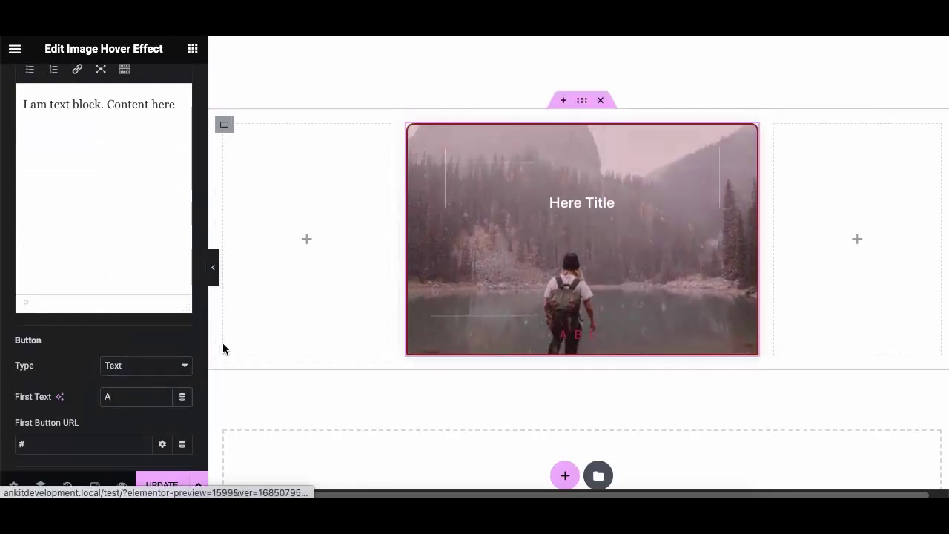
left_click(169, 364)
left_click(148, 353)
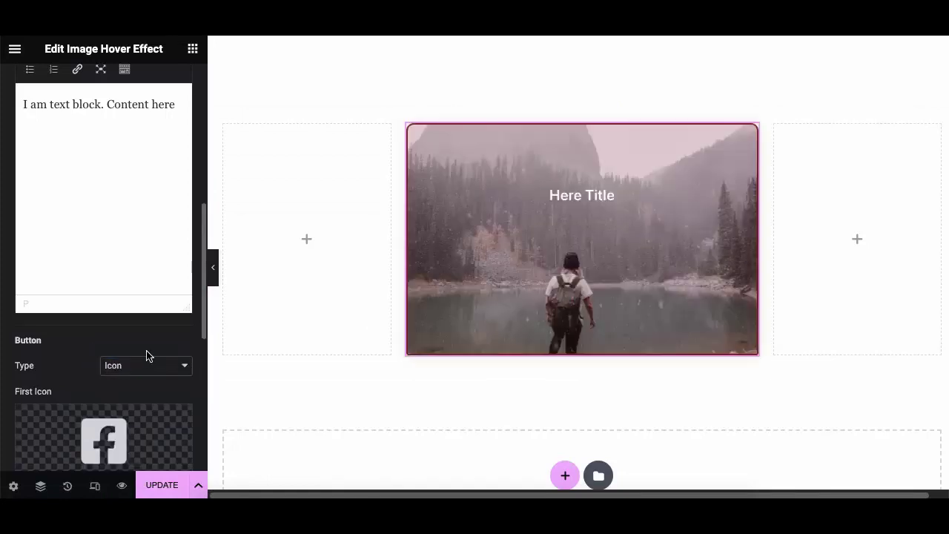
mouse_move(556, 261)
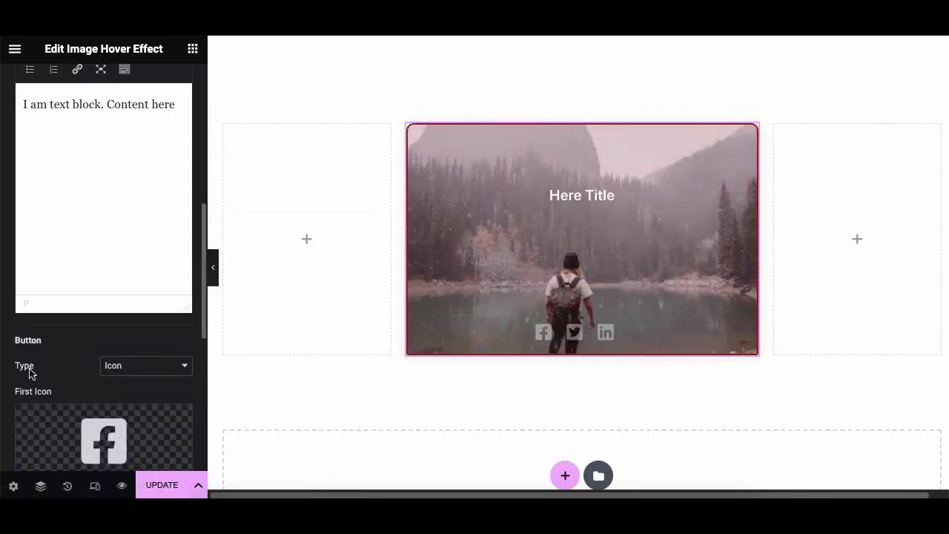
- Replace the first button's icon with the round Facebook icon from the icon library
scroll(32, 376, "down", 5)
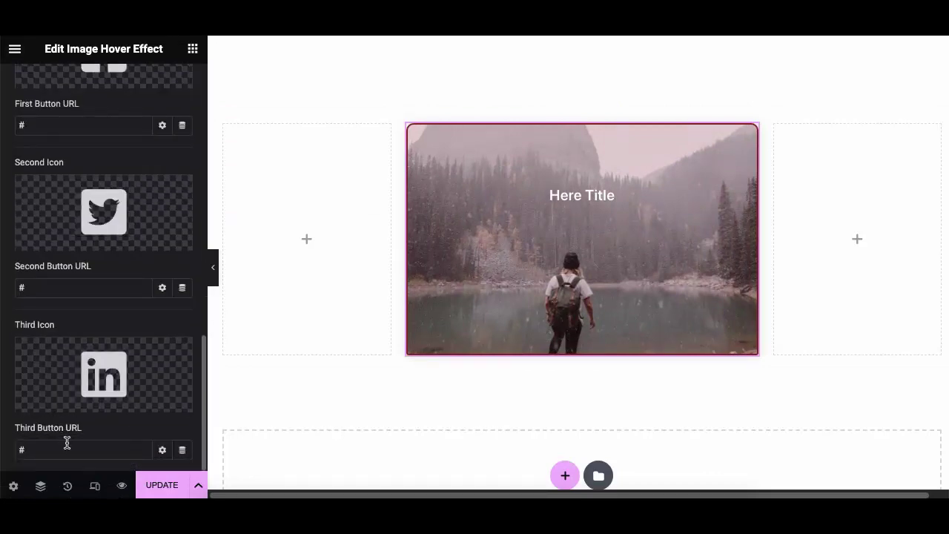
scroll(94, 401, "up", 5)
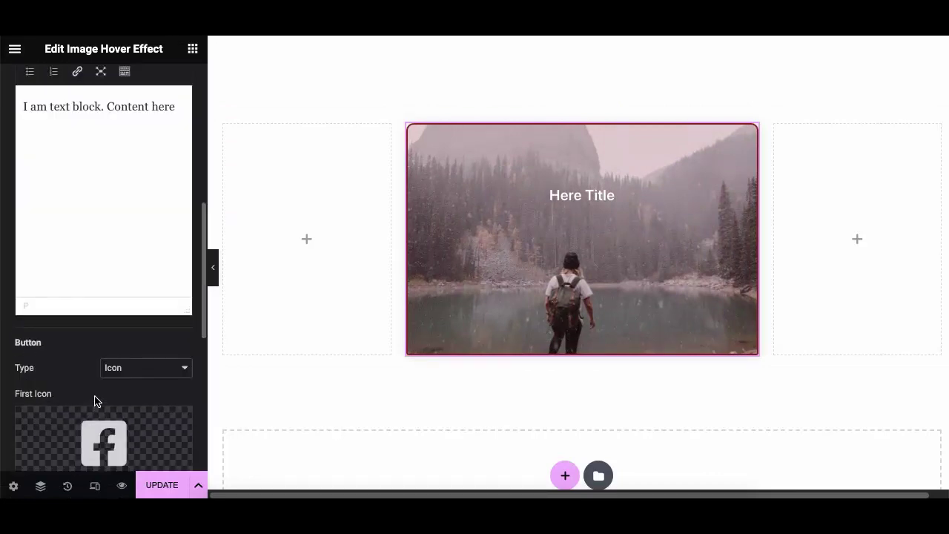
left_click(95, 436)
left_click(457, 202)
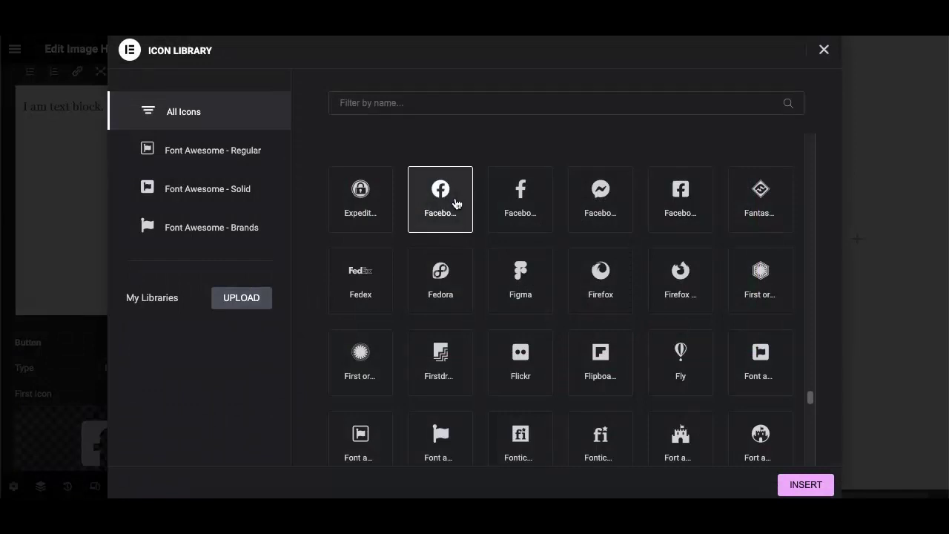
left_click(790, 485)
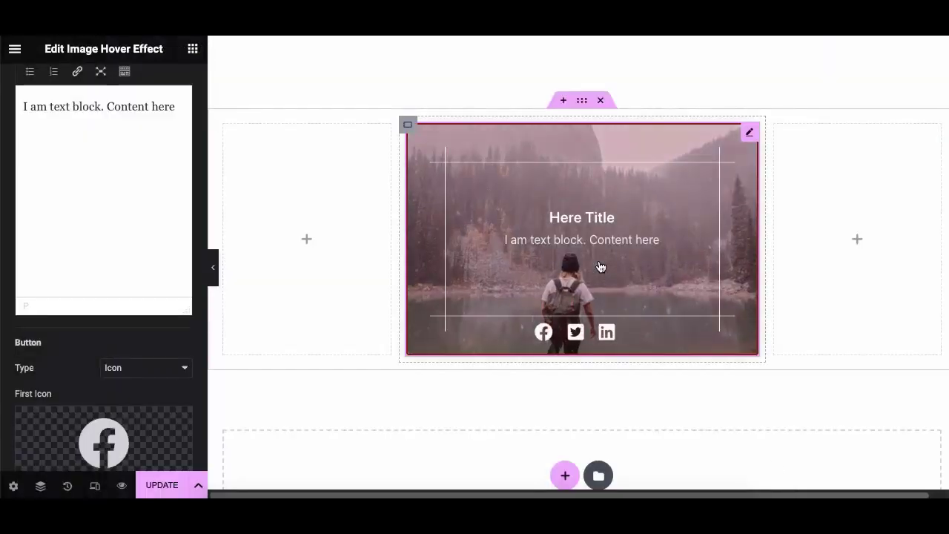
- Search the icon library for "twi" and set the second button's icon to the plain Twitter bird
scroll(129, 375, "down", 3)
left_click(126, 375)
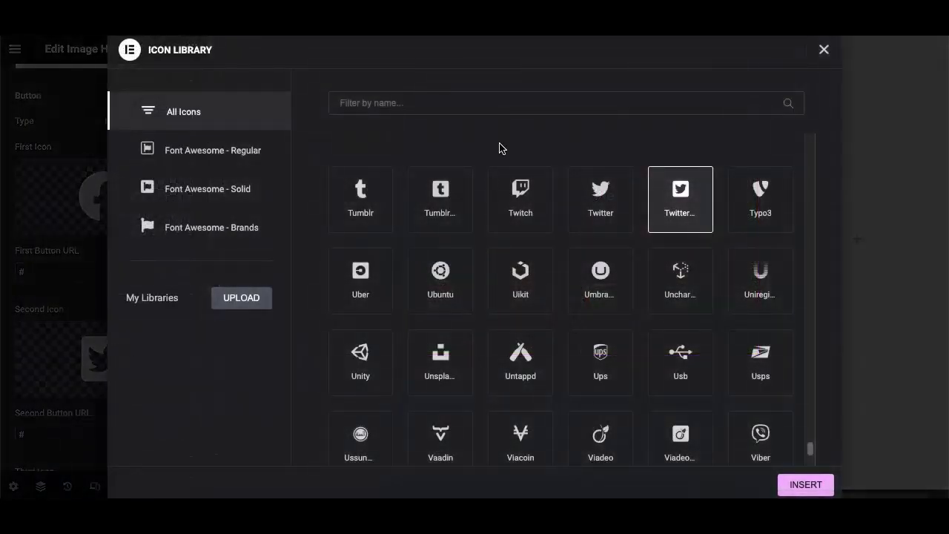
left_click(495, 110)
type("twi")
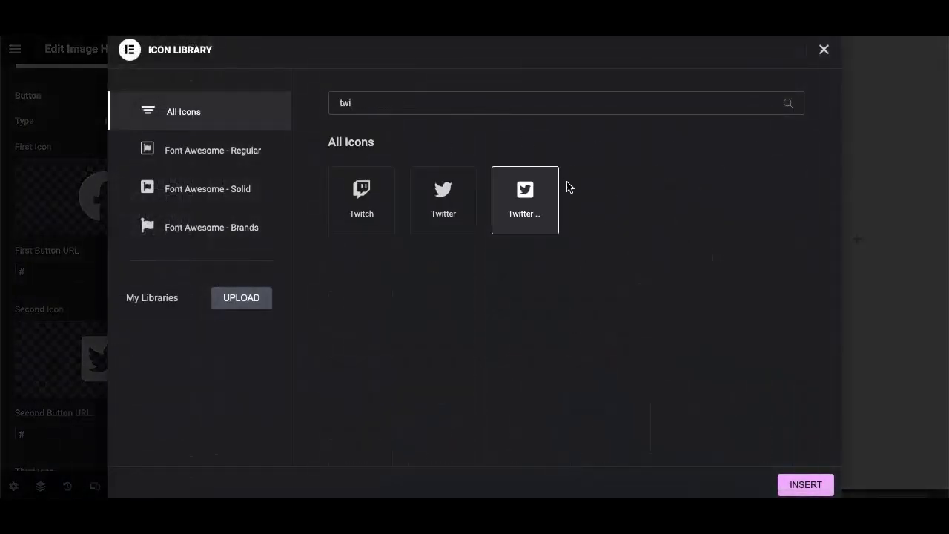
left_click(458, 199)
left_click(795, 481)
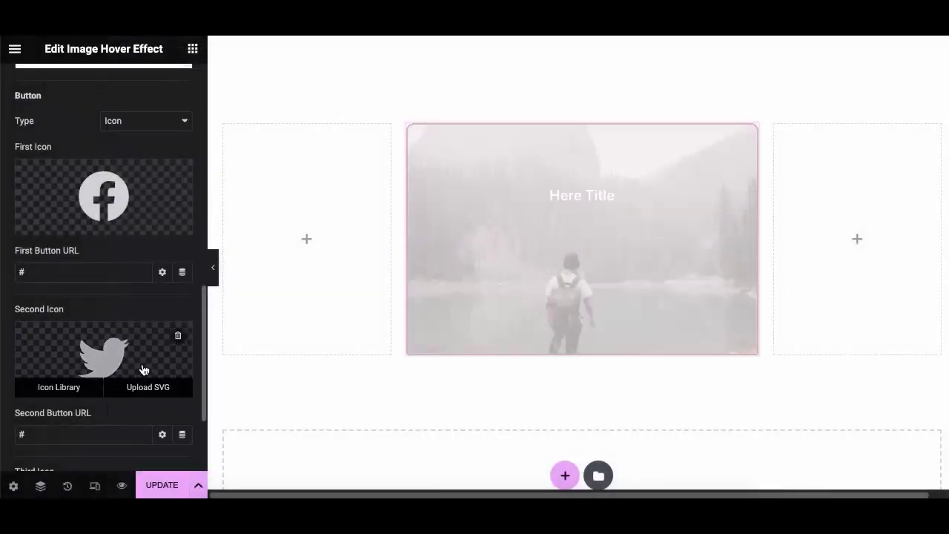
- Search the icon library for "link" and set the third button's icon to the LinkedIn logo without a square
scroll(144, 368, "down", 2)
scroll(142, 364, "down", 1)
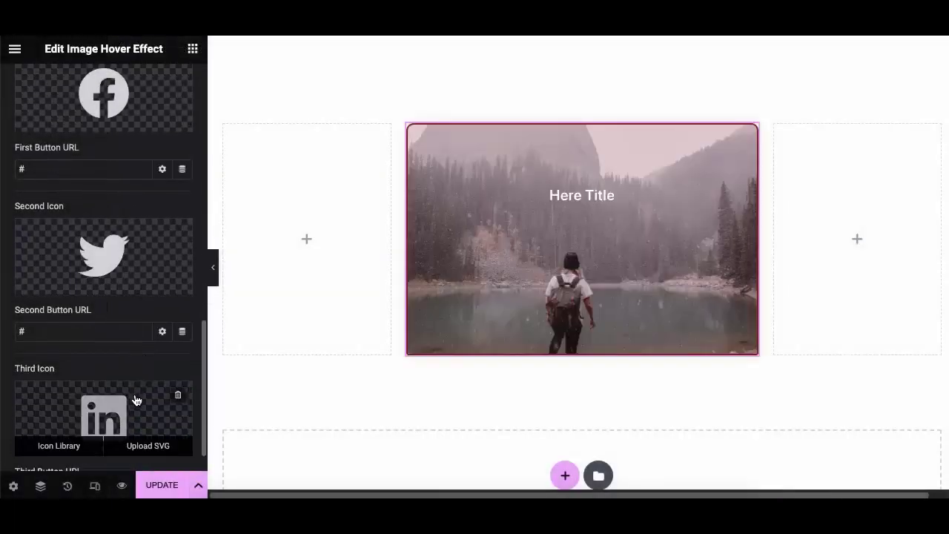
left_click(133, 396)
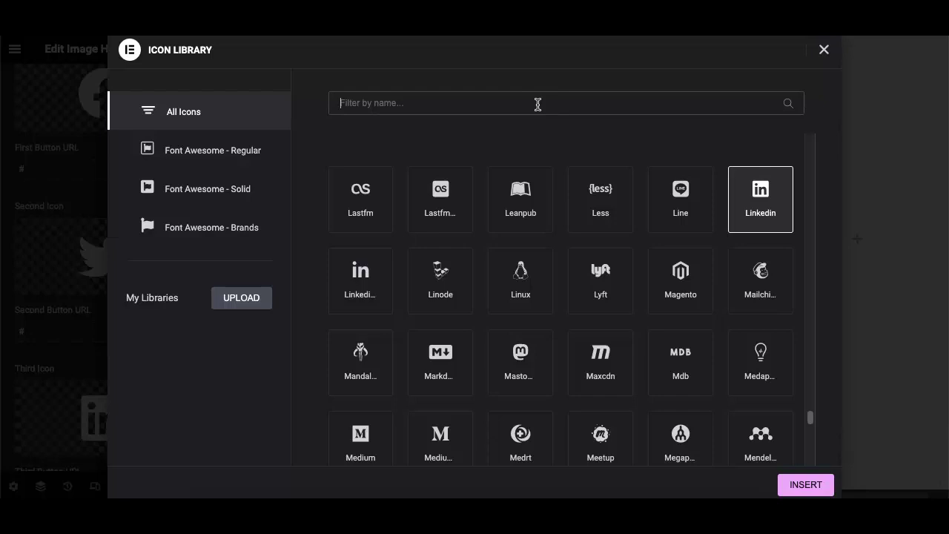
type("link")
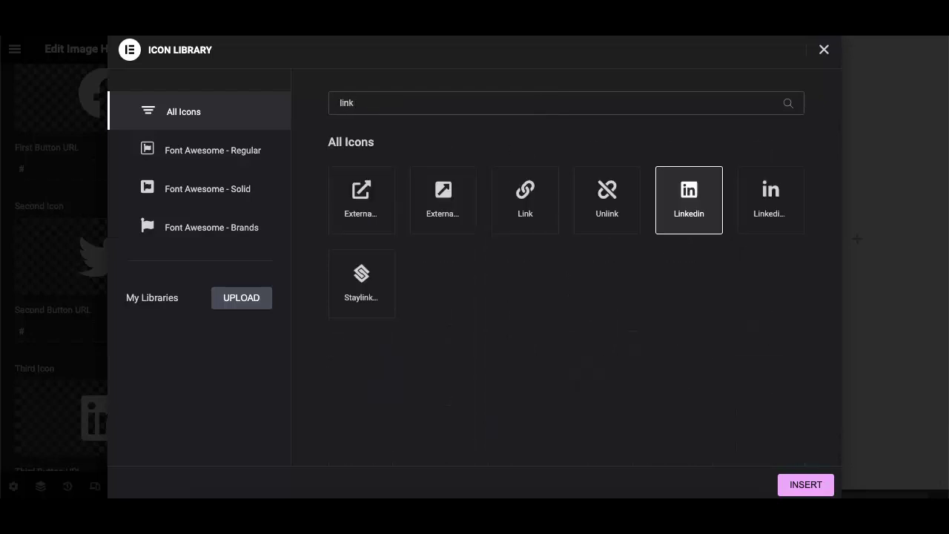
left_click(769, 206)
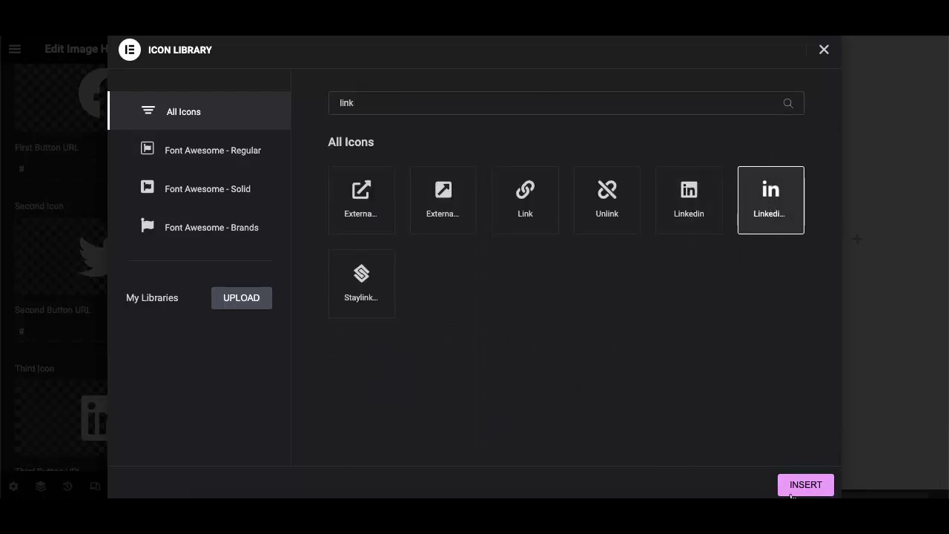
left_click(800, 487)
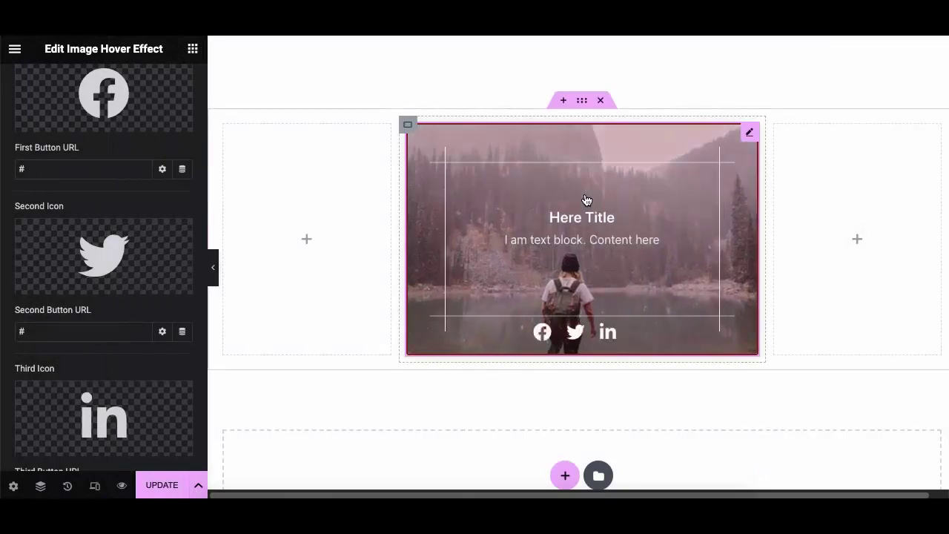
- Open the widget's style settings and set the title's padding to 15 px on all sides
scroll(111, 192, "up", 10)
left_click(94, 93)
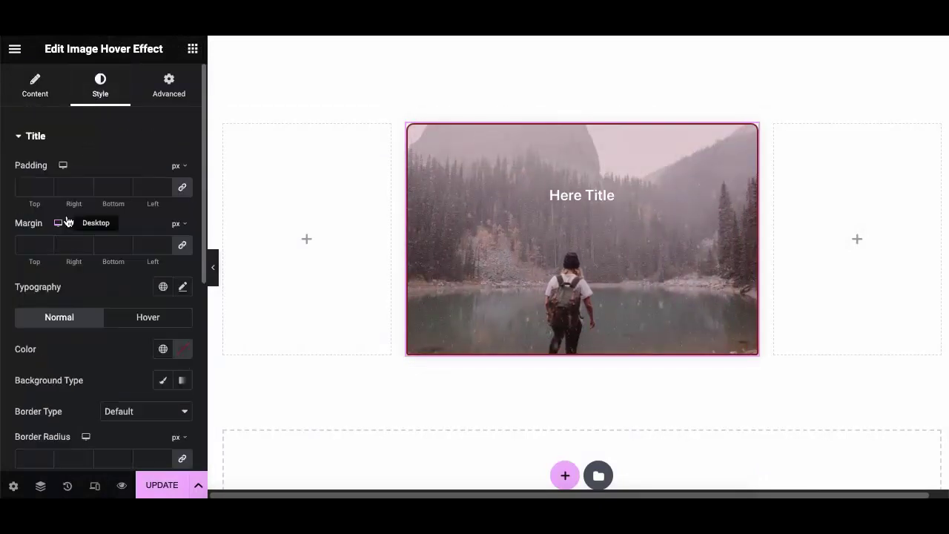
left_click(33, 186)
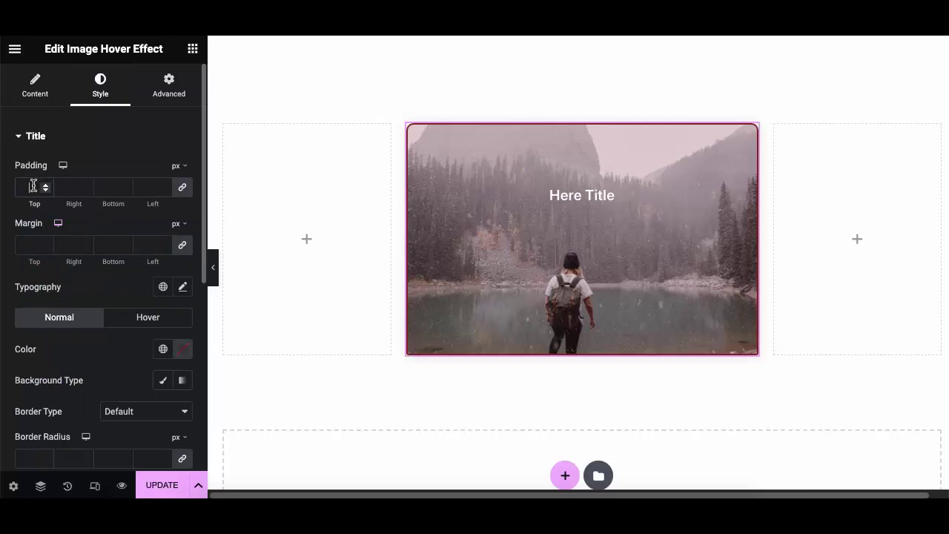
type("15")
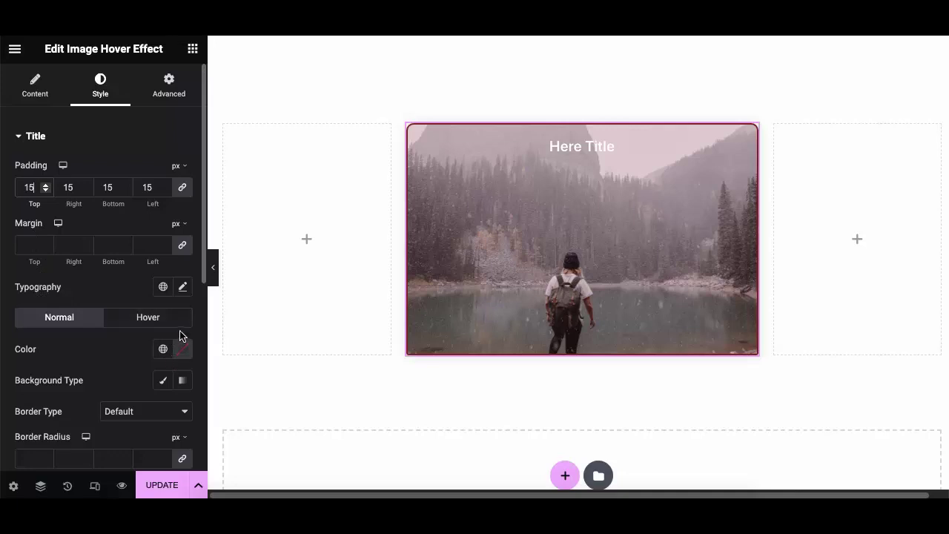
- Set the title's typography to the Poppins font family with a size of 20 px
left_click(183, 288)
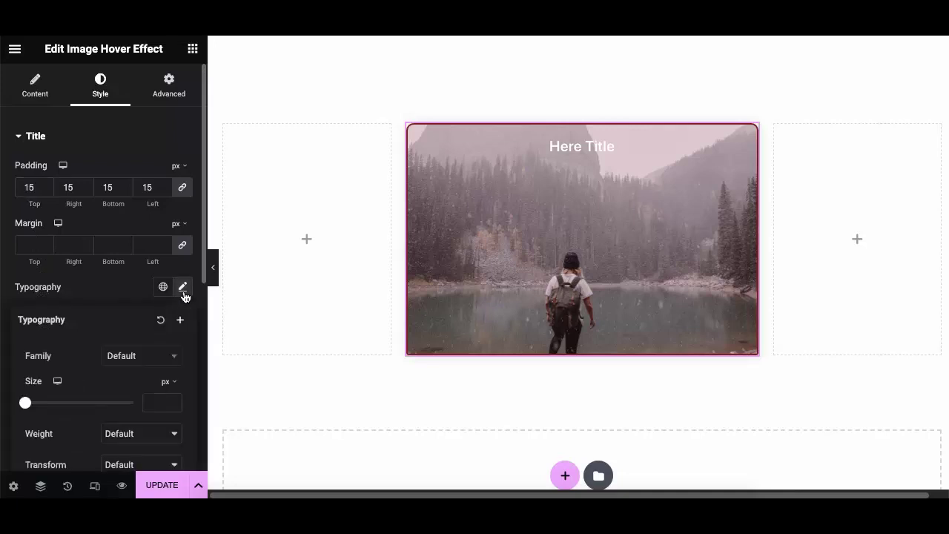
left_click(130, 358)
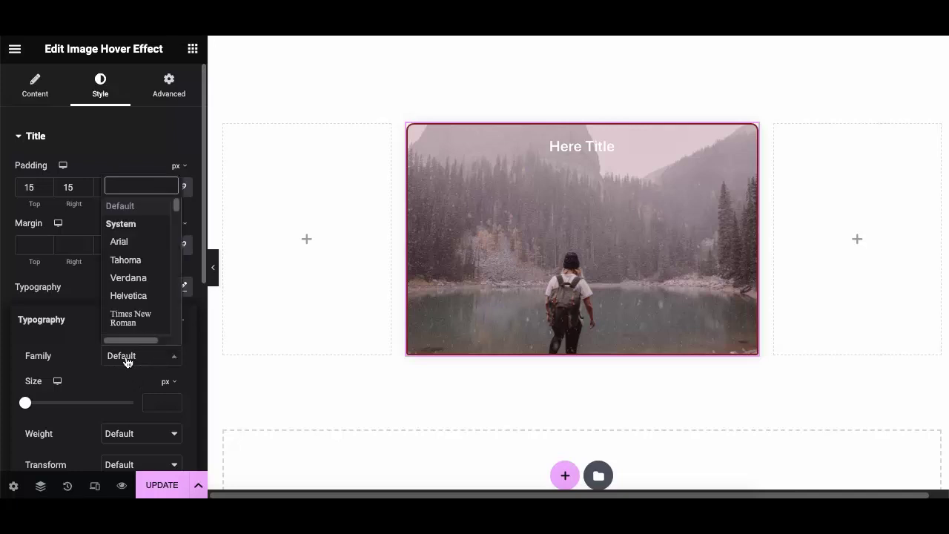
type("popp")
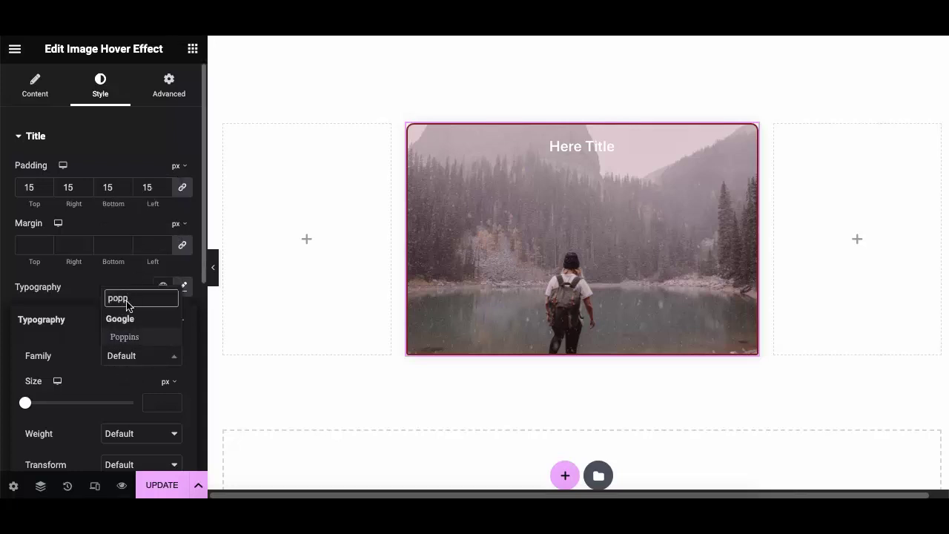
left_click(131, 338)
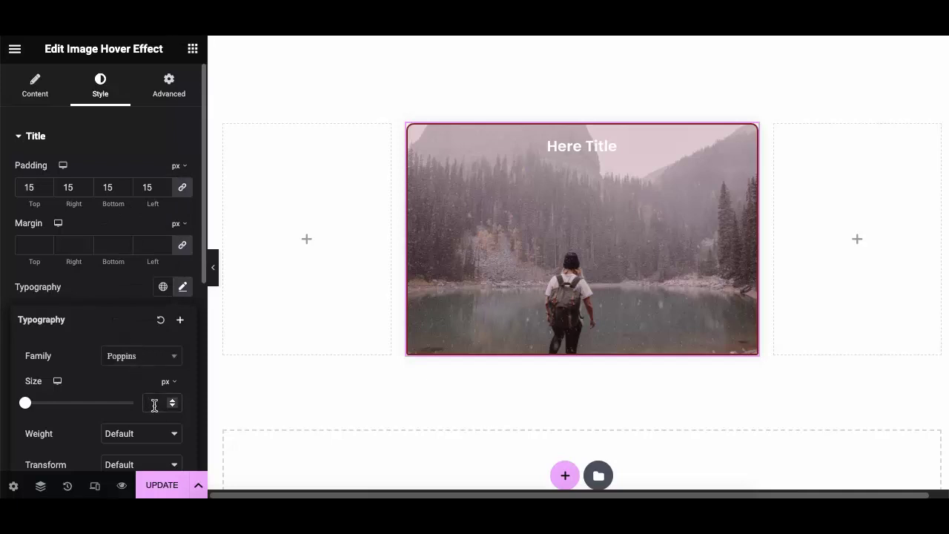
type("20")
- Set the title's font weight to 700 (Bold) and close the typography settings
scroll(104, 404, "down", 1)
left_click(122, 387)
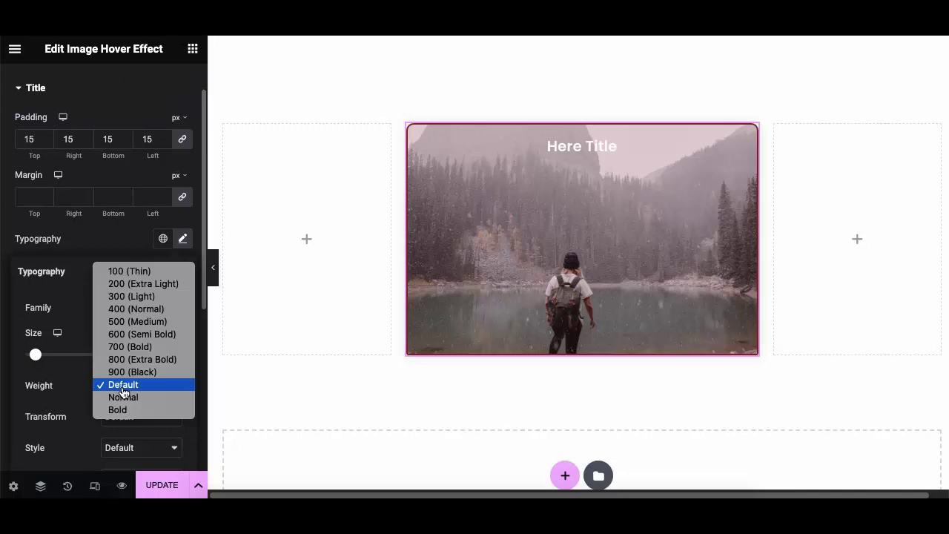
left_click(140, 335)
left_click(141, 385)
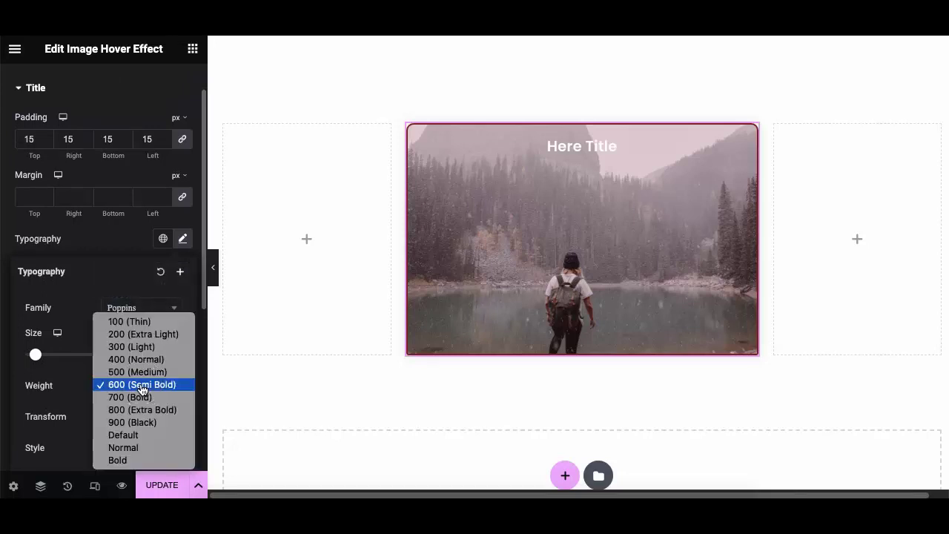
left_click(141, 397)
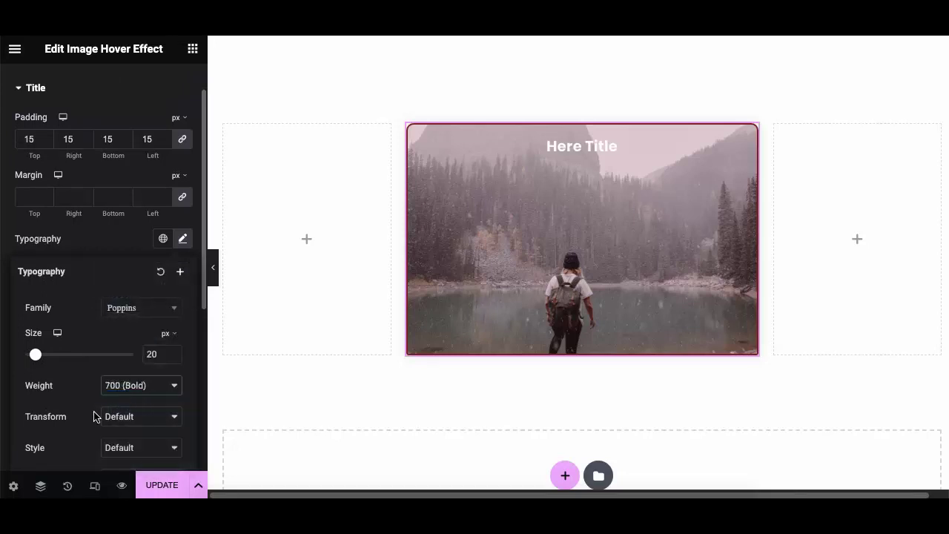
scroll(94, 417, "down", 3)
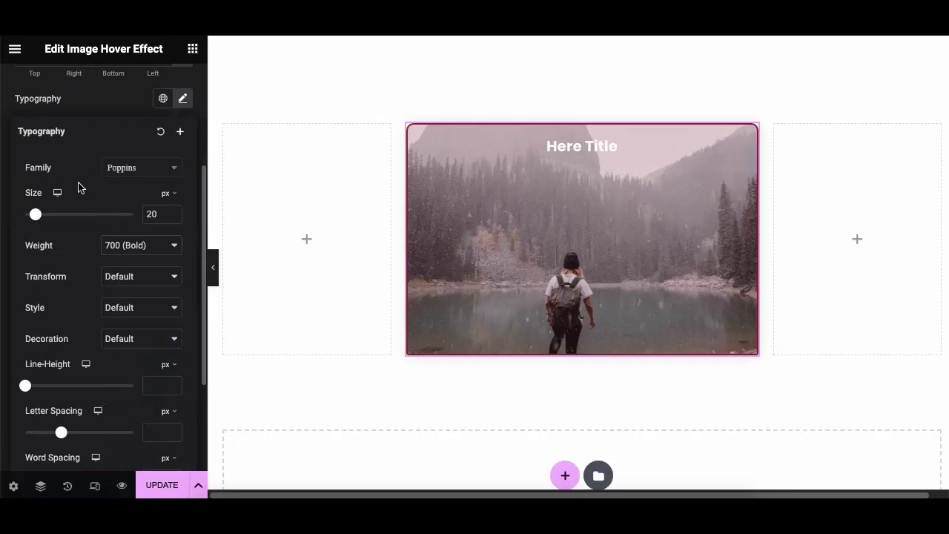
left_click(106, 107)
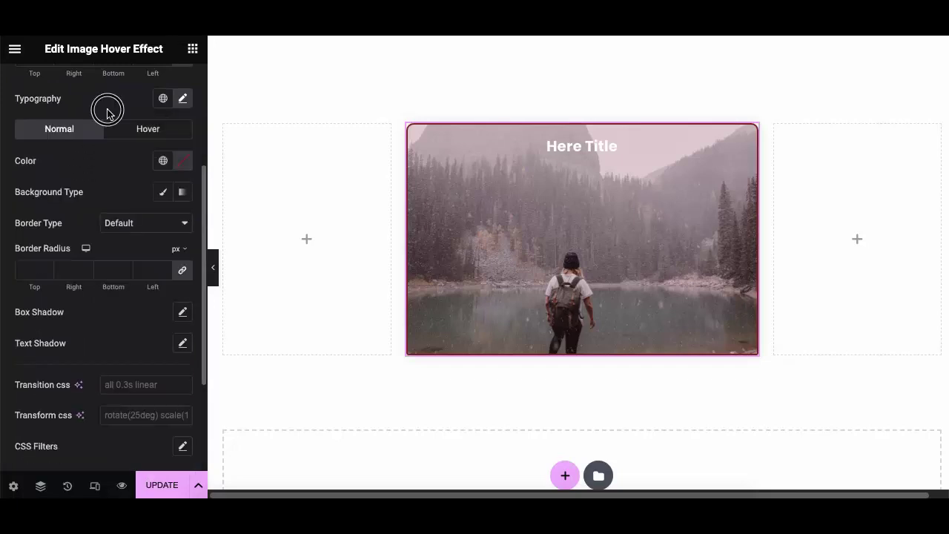
- Set the title's normal text color to a strong red
left_click(183, 161)
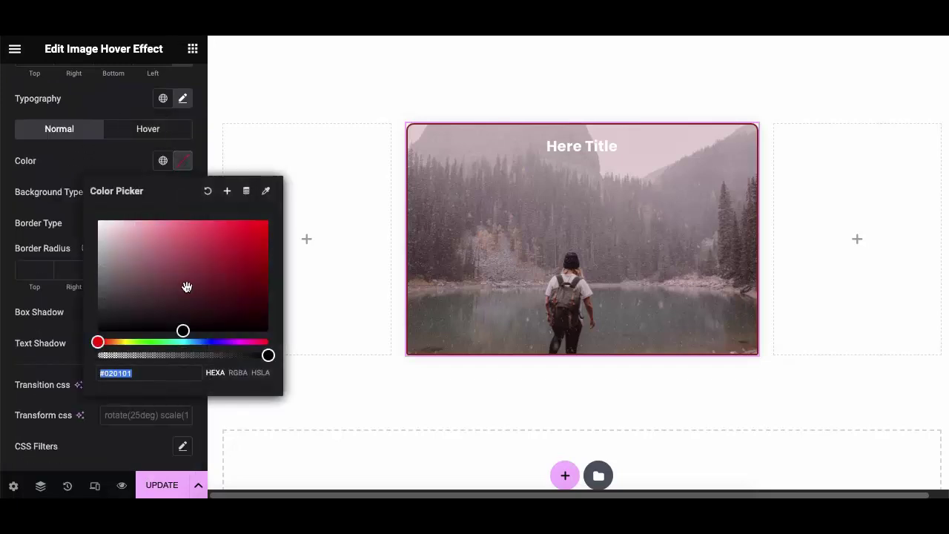
left_click_drag(204, 281, 245, 235)
left_click(85, 167)
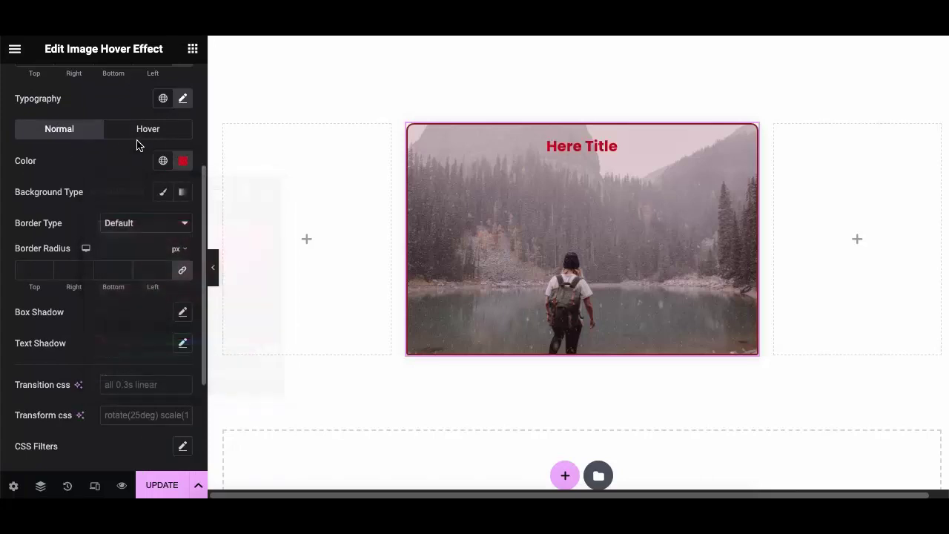
- Set the title's hover text color to bright green
left_click(140, 130)
left_click(183, 161)
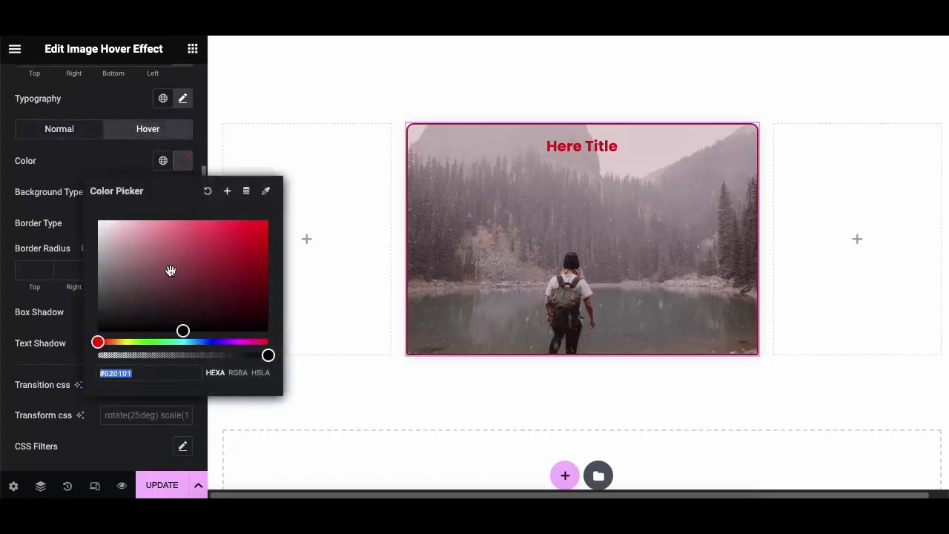
left_click(158, 342)
left_click_drag(235, 269, 254, 235)
left_click(98, 171)
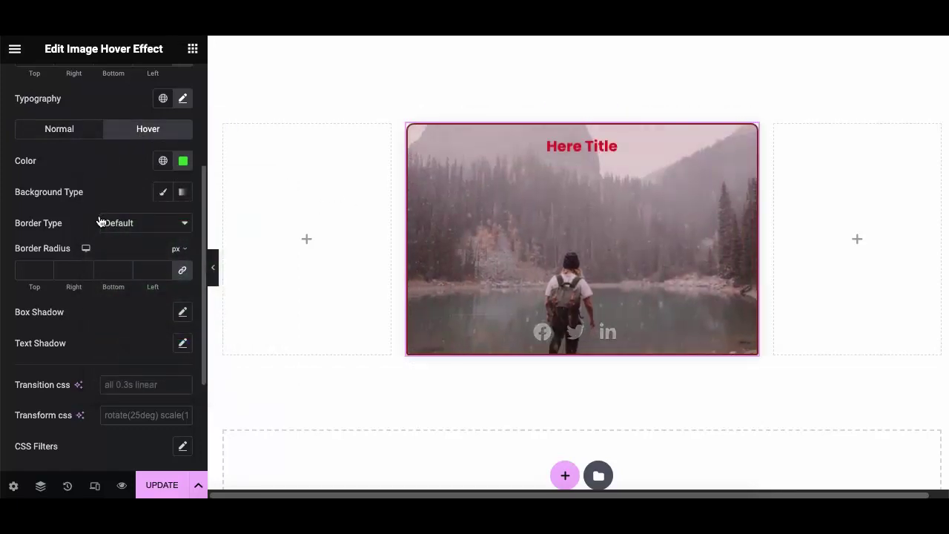
- Try 0 px title padding on all sides, clear the padding values and preview the title on the image
scroll(99, 221, "up", 3)
left_click(18, 186)
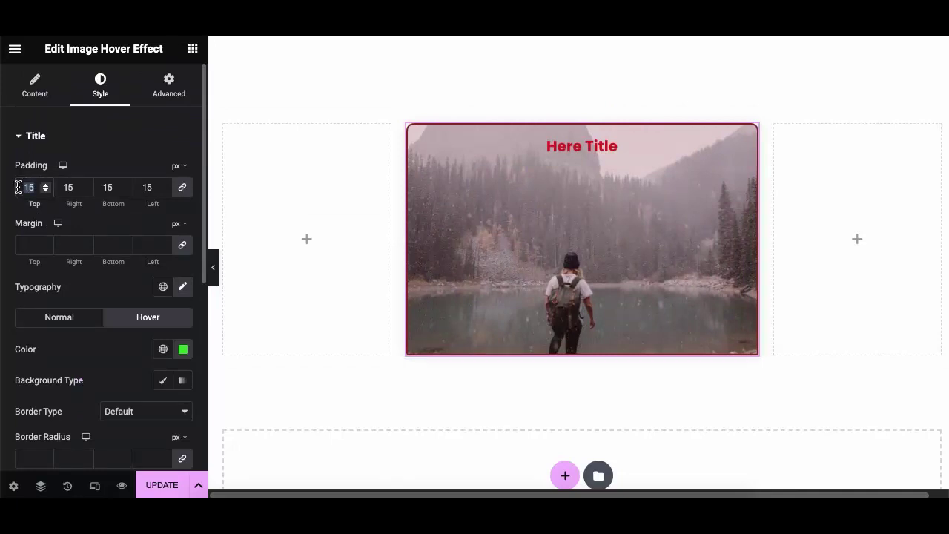
type("0")
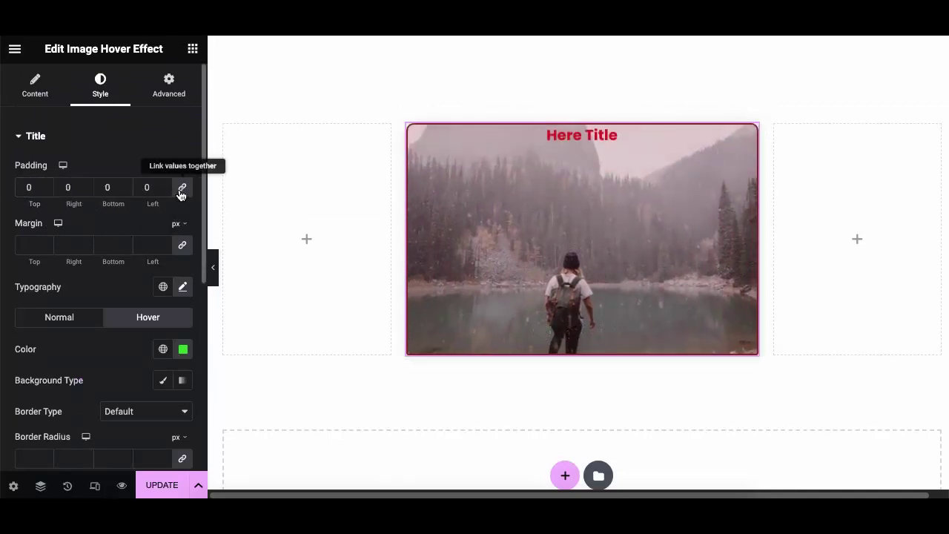
left_click(156, 187)
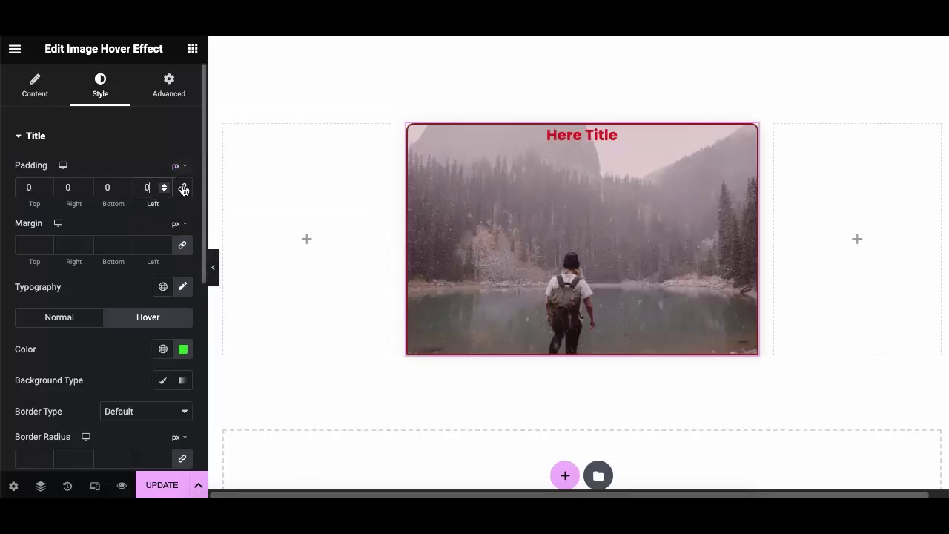
key("BackSpace")
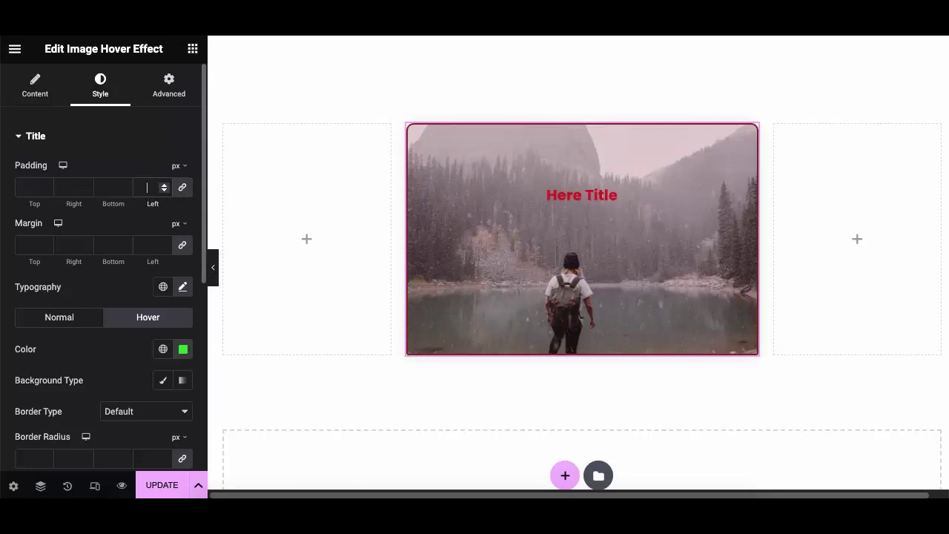
mouse_move(449, 186)
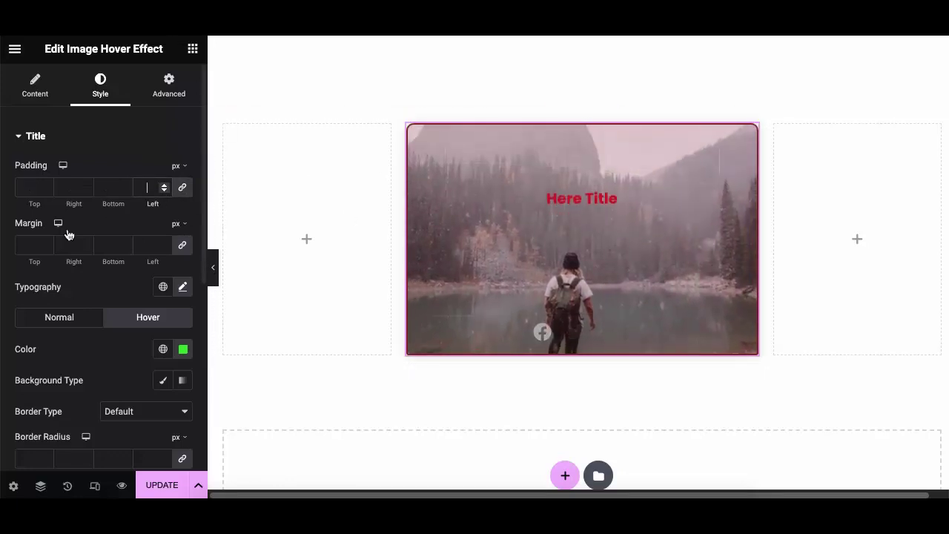
- Set the description's normal text color to pale pink #EECFCF in the Description style settings
left_click(39, 143)
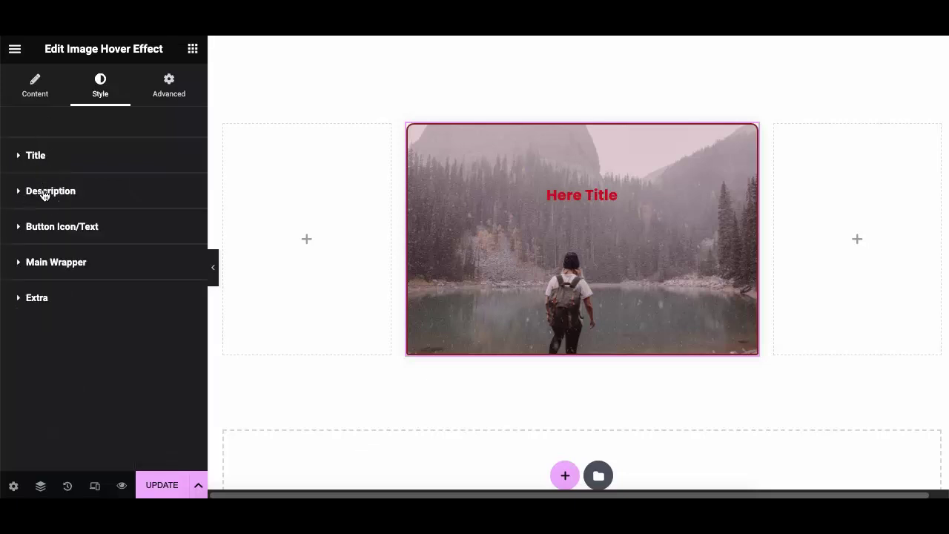
left_click(45, 192)
scroll(82, 289, "down", 2)
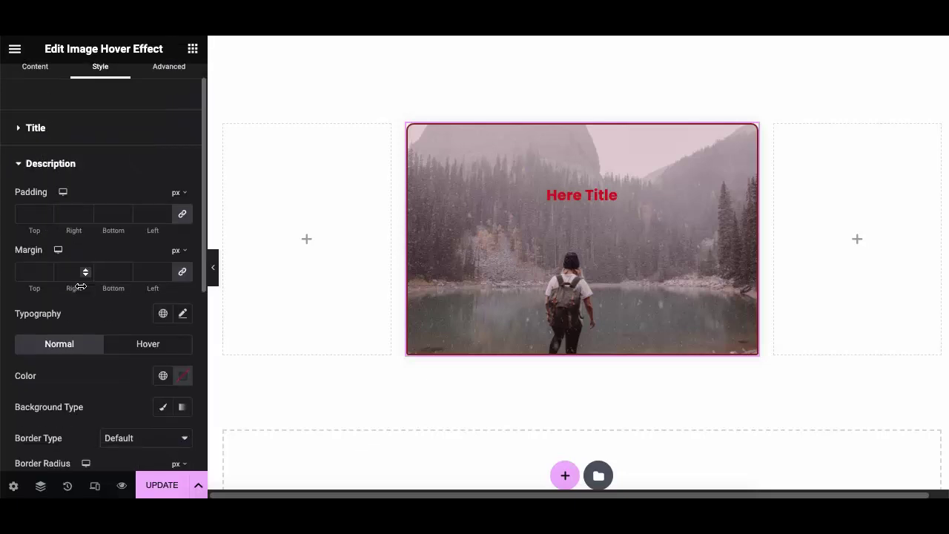
left_click(183, 344)
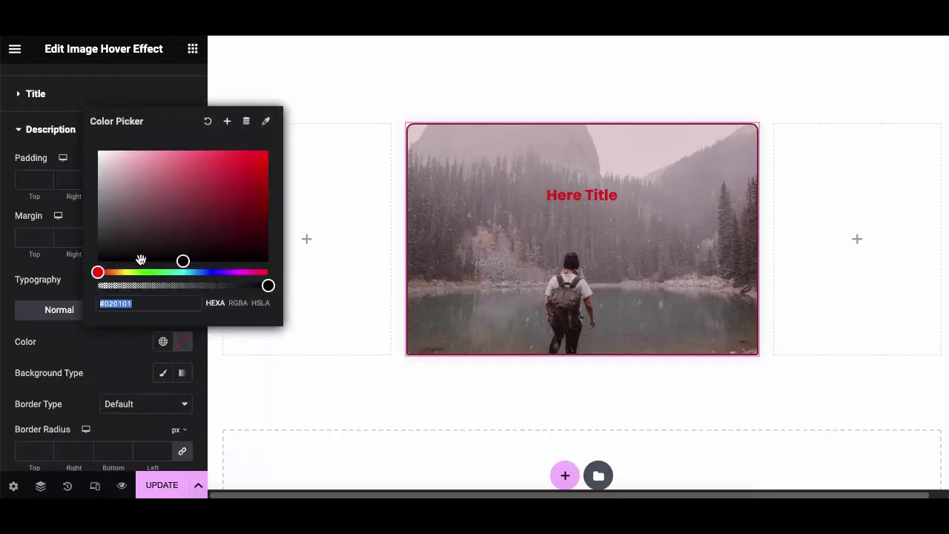
left_click_drag(141, 259, 109, 221)
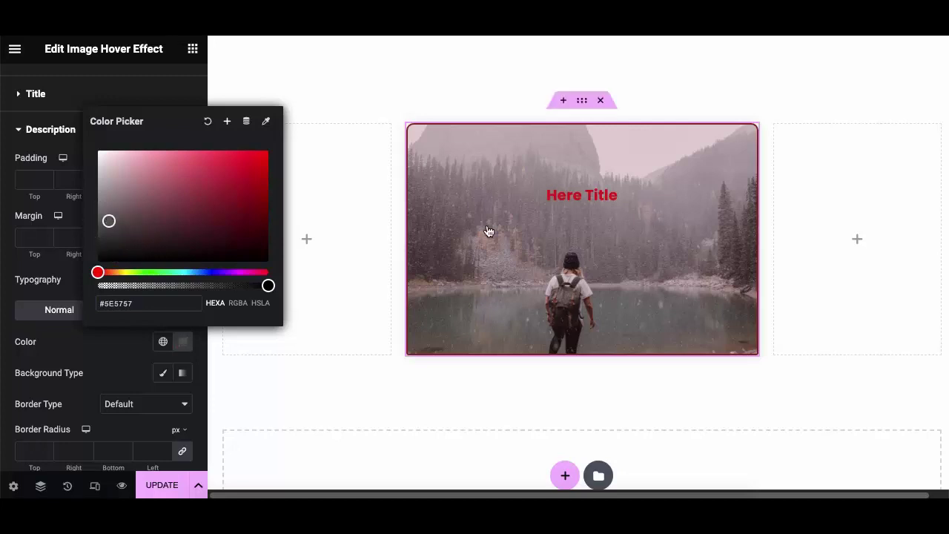
left_click_drag(155, 201, 119, 158)
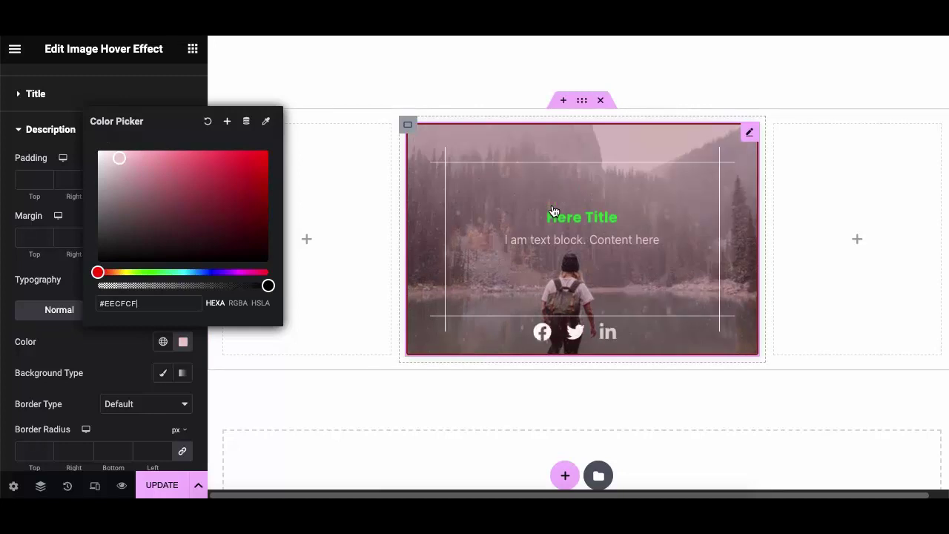
left_click(58, 278)
- Give the description a classic background with a crimson red color in the normal state
scroll(65, 339, "down", 4)
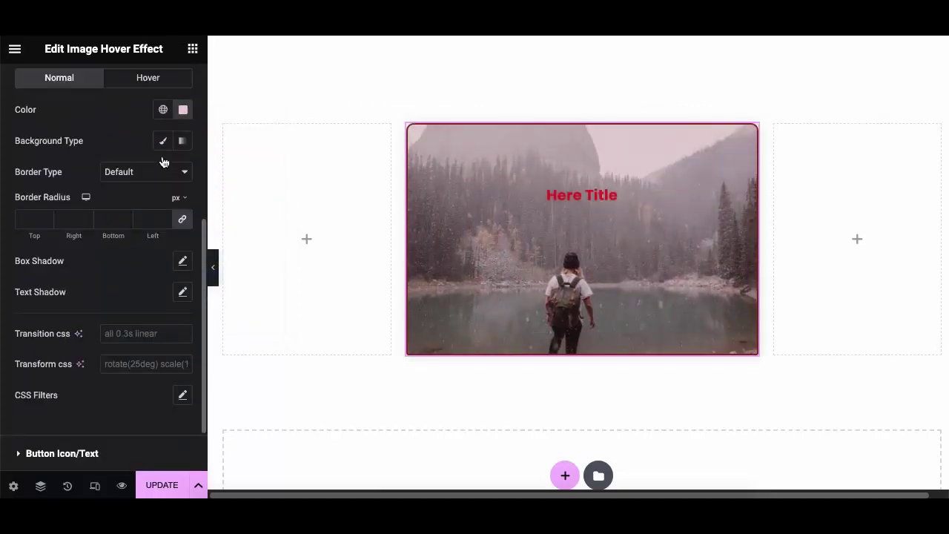
left_click(163, 141)
left_click(183, 172)
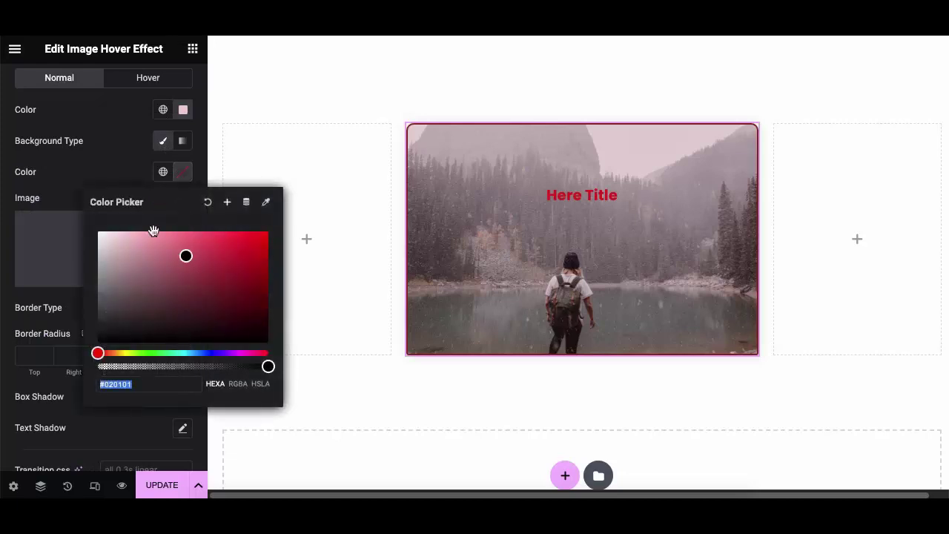
left_click(208, 256)
left_click(144, 181)
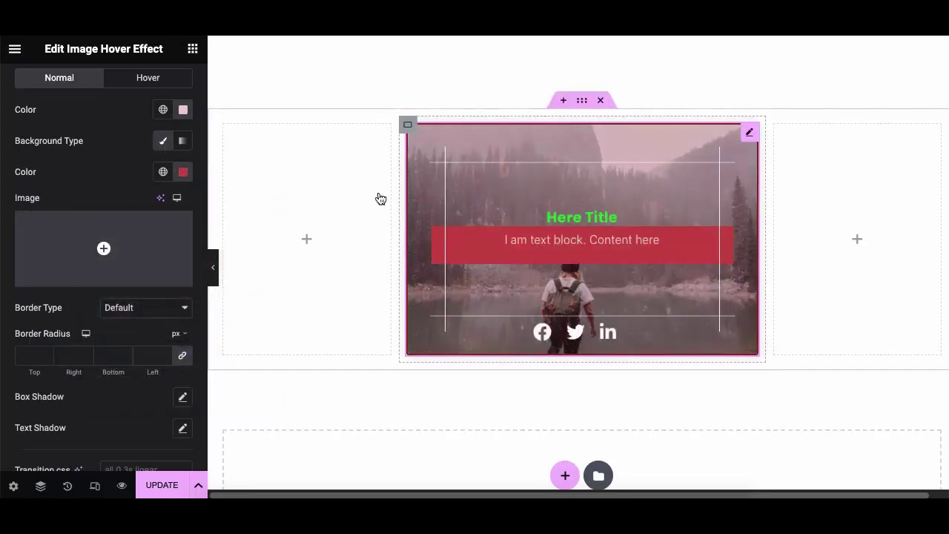
- Unlink the description's margin values and set right and left to 25 px, with top and bottom at 0
scroll(116, 184, "up", 3)
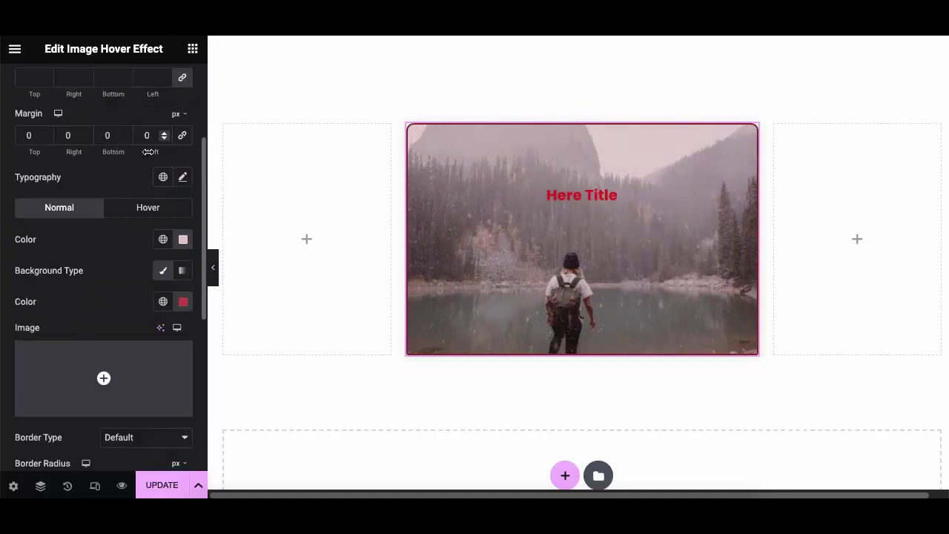
double_click(69, 135)
type("25")
key("Tab")
key("Tab")
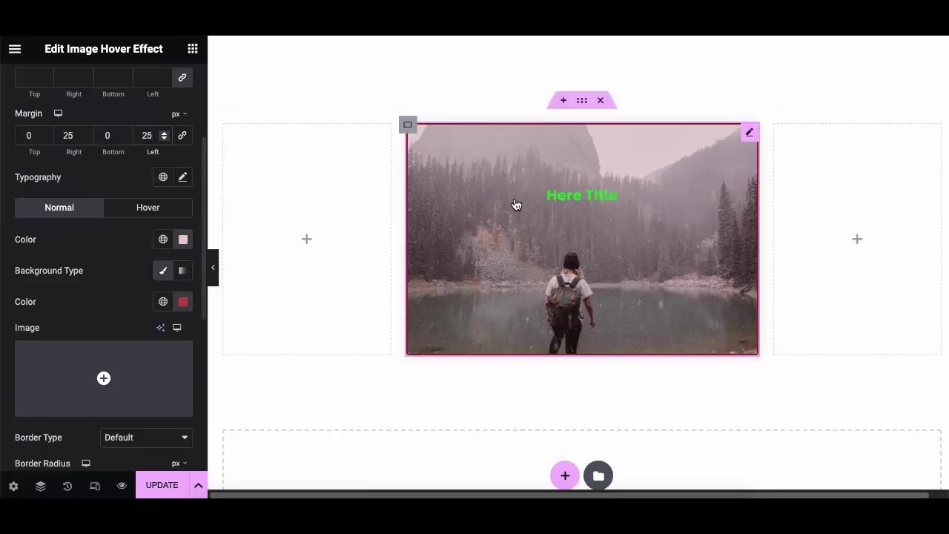
- Set the description's right and left margins to 45 px
double_click(68, 135)
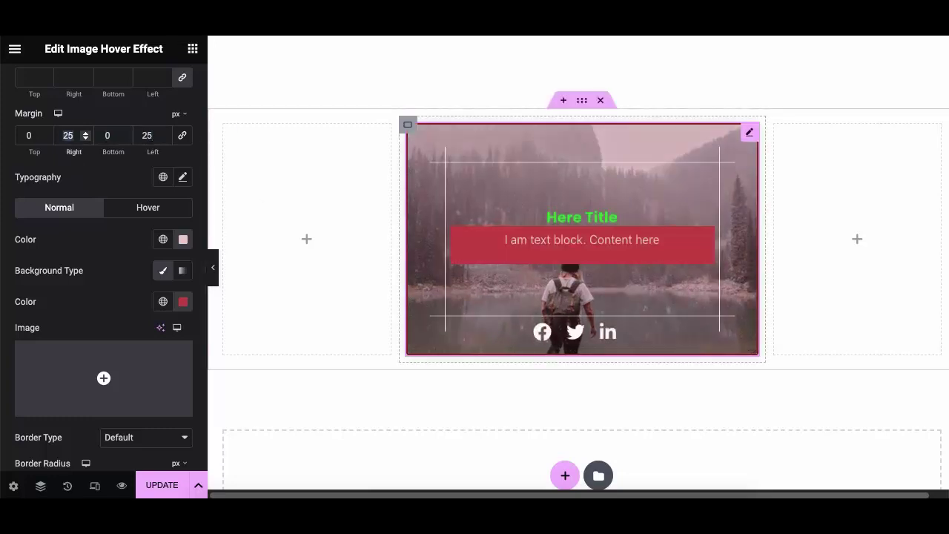
type("45")
key("Tab")
type("45")
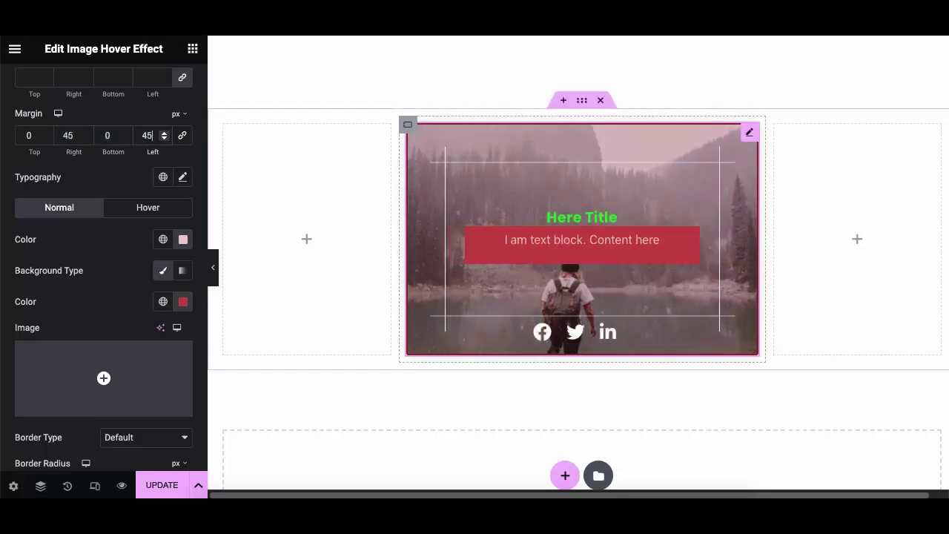
- Set the description's right and left margins to 50 px
key("shift+Tab")
key("shift+Tab")
type("50")
key("Tab")
key("Tab")
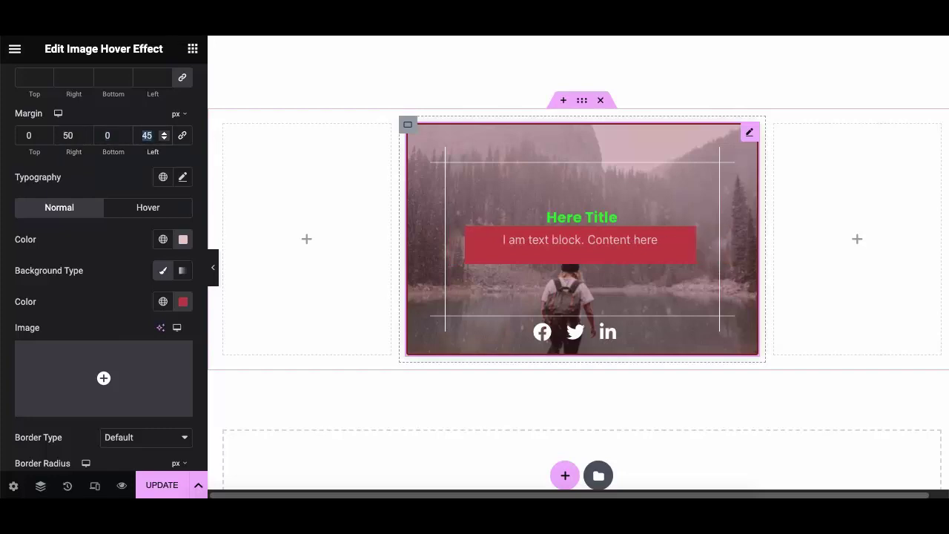
type("50")
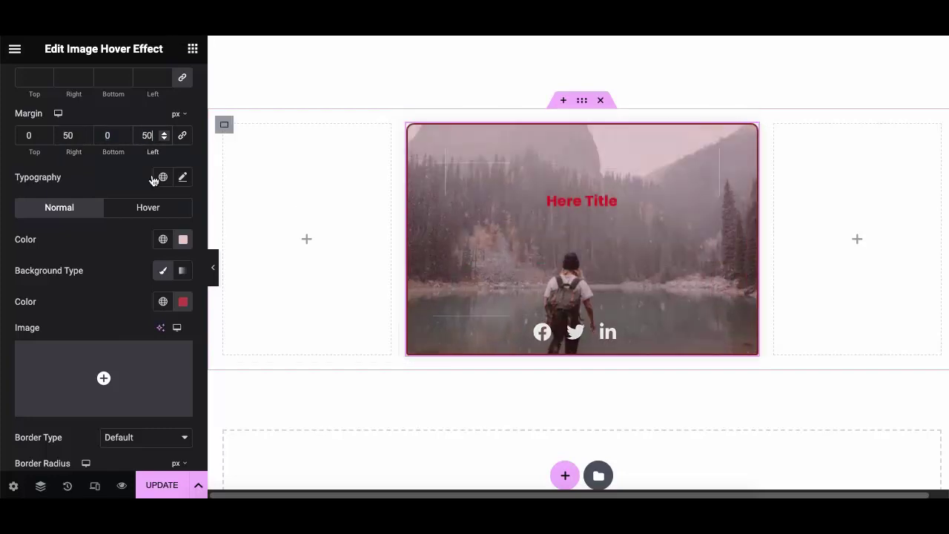
- Set the description's top margin to 20 px
left_click(21, 136)
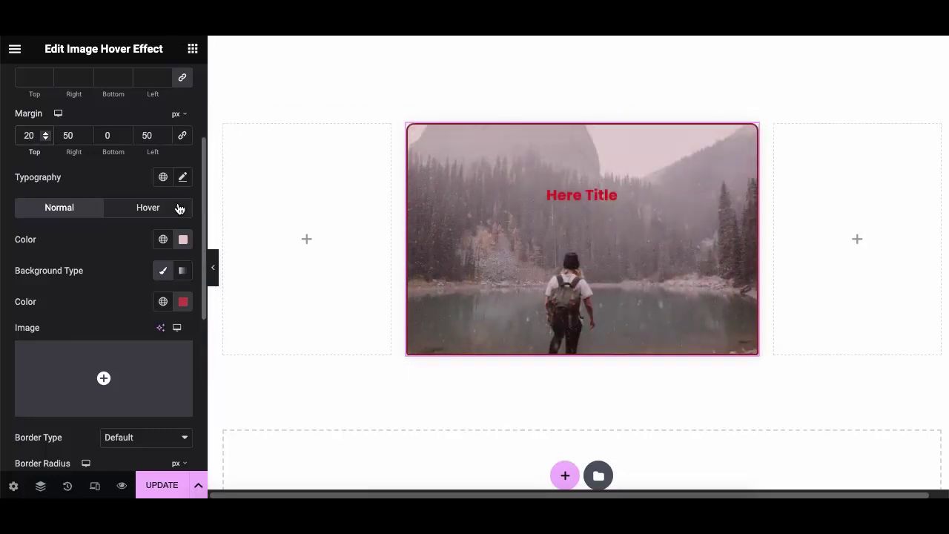
- Try a CSS filter brightness of 36 on the description and restore its filters to default
scroll(102, 283, "down", 5)
scroll(102, 352, "down", 4)
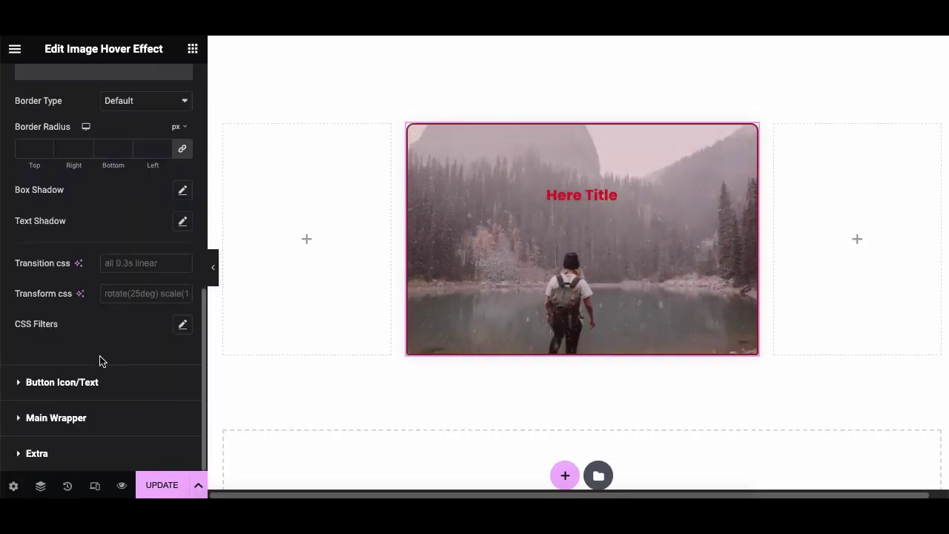
left_click(180, 325)
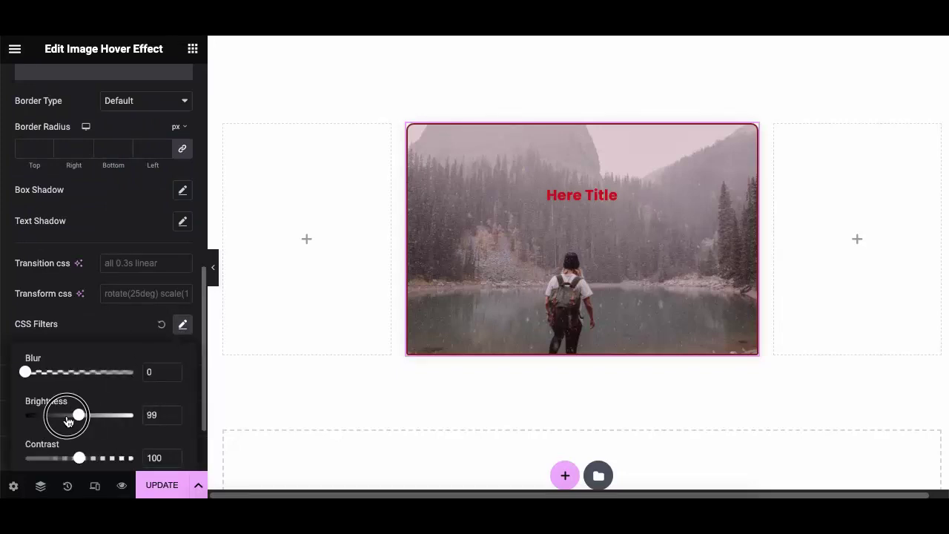
mouse_move(540, 282)
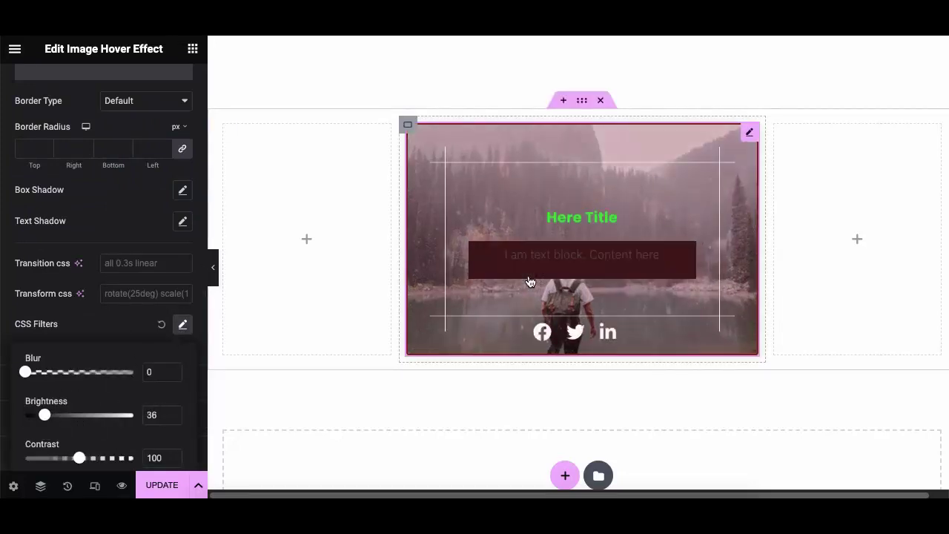
left_click(163, 332)
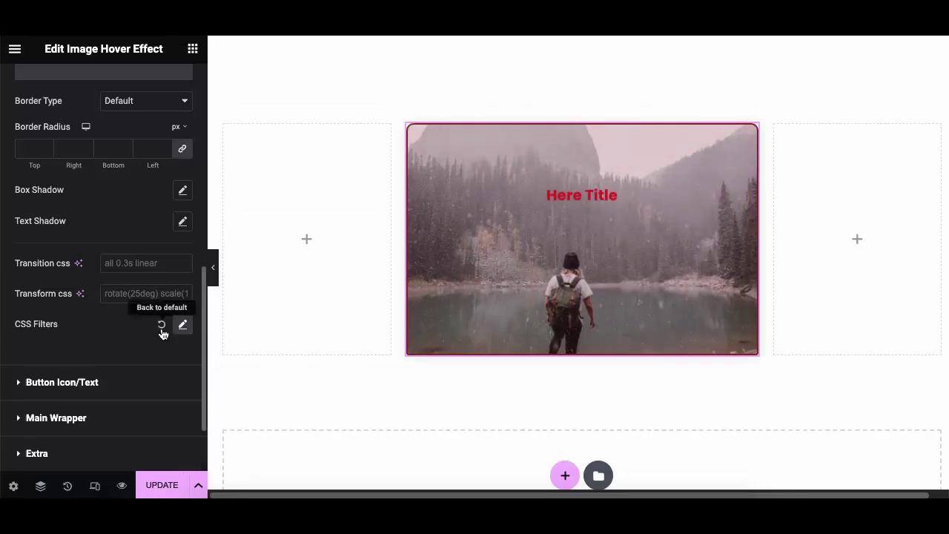
- Set the button icons' color in the normal state to red #F31818
left_click(100, 374)
scroll(106, 354, "down", 3)
mouse_move(494, 254)
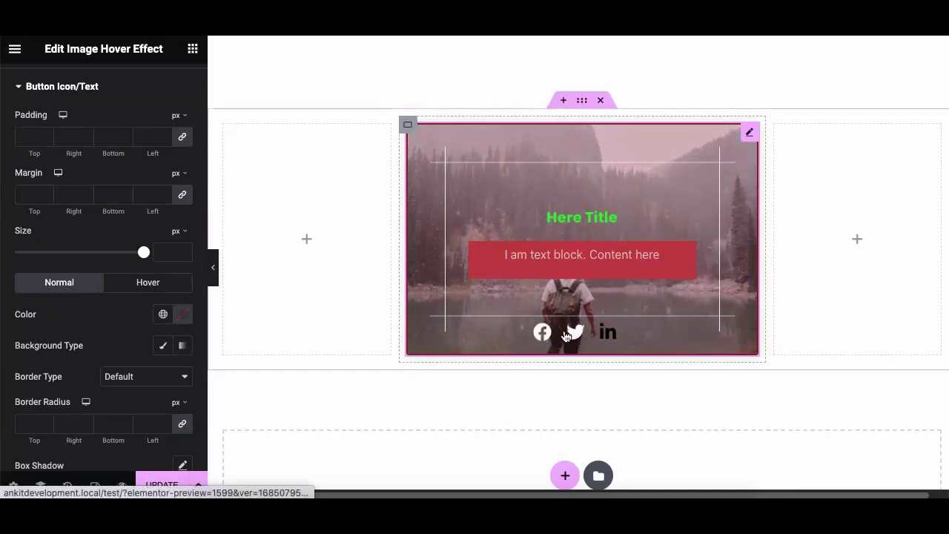
left_click(179, 316)
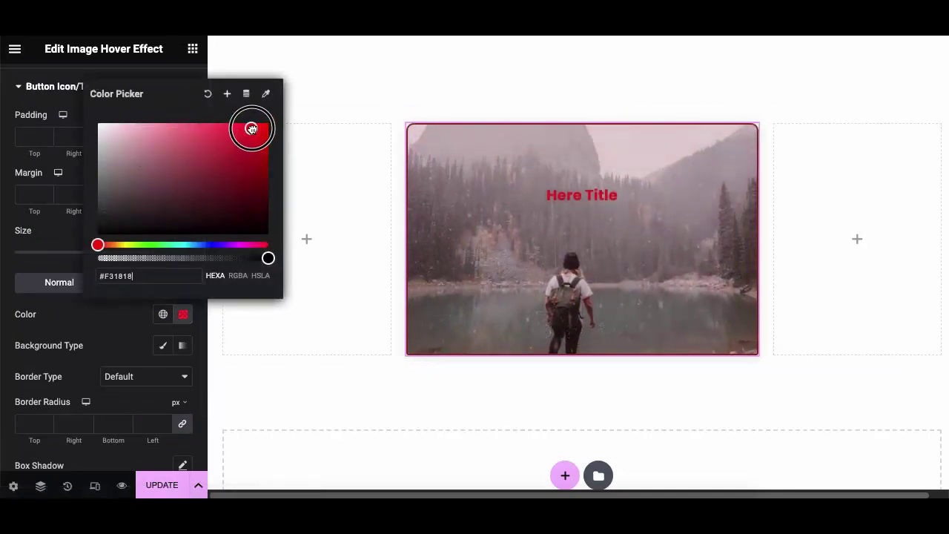
mouse_move(501, 247)
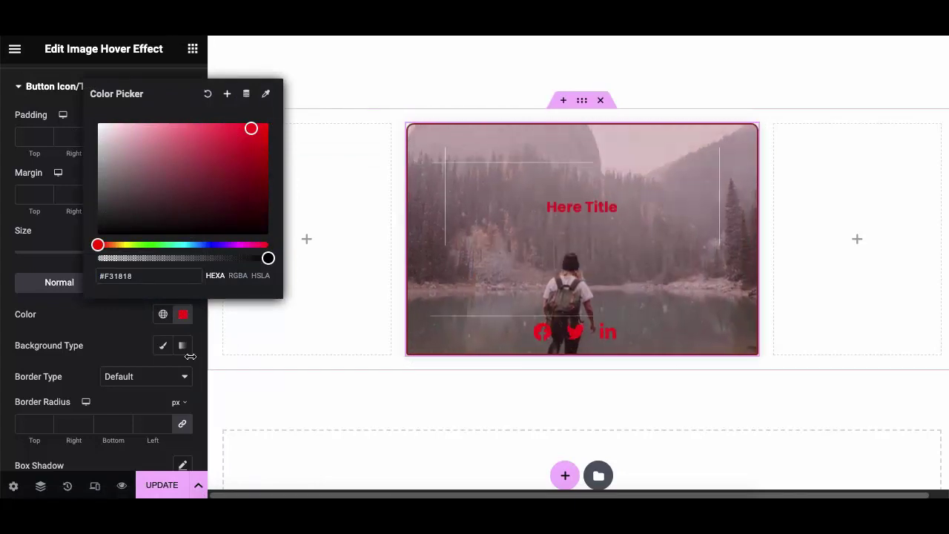
- Set the button icons' color in the hover state to bright green
left_click(112, 333)
left_click(137, 283)
left_click(183, 317)
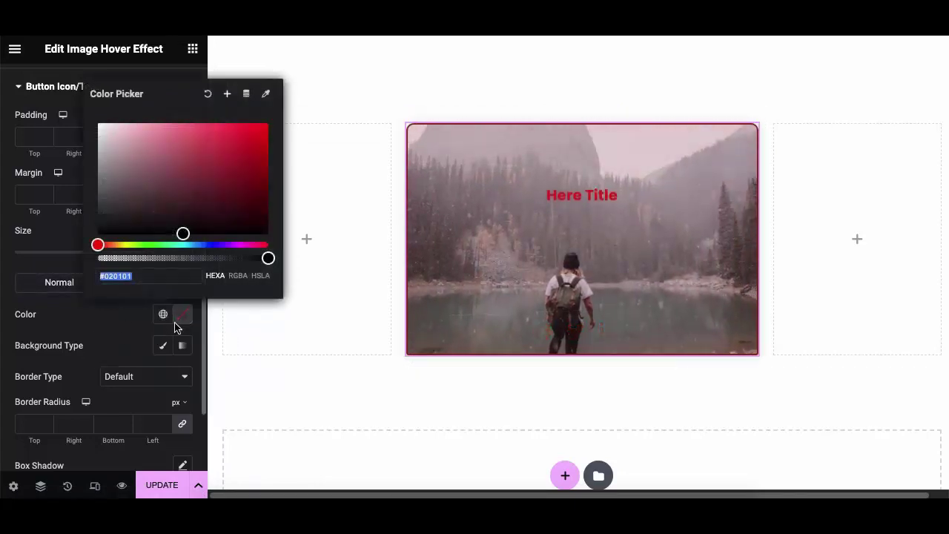
left_click_drag(150, 251, 149, 247)
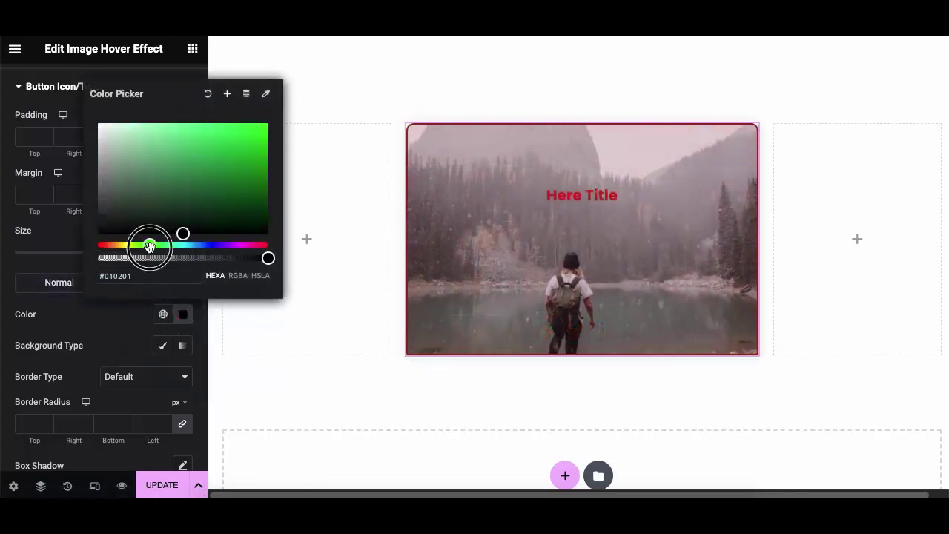
left_click(113, 319)
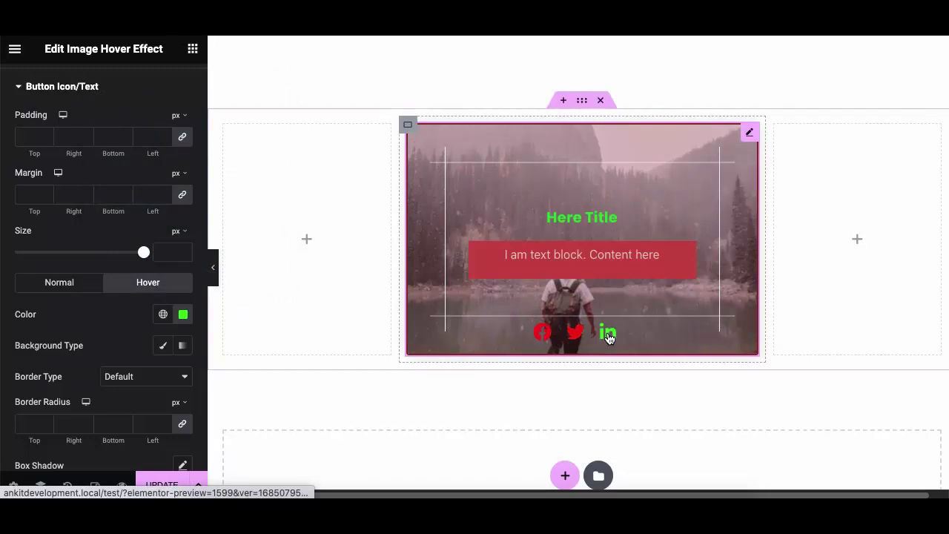
- Give the main wrapper a classic background in blue #281FCC in the normal state and copy that color code
scroll(89, 371, "down", 2)
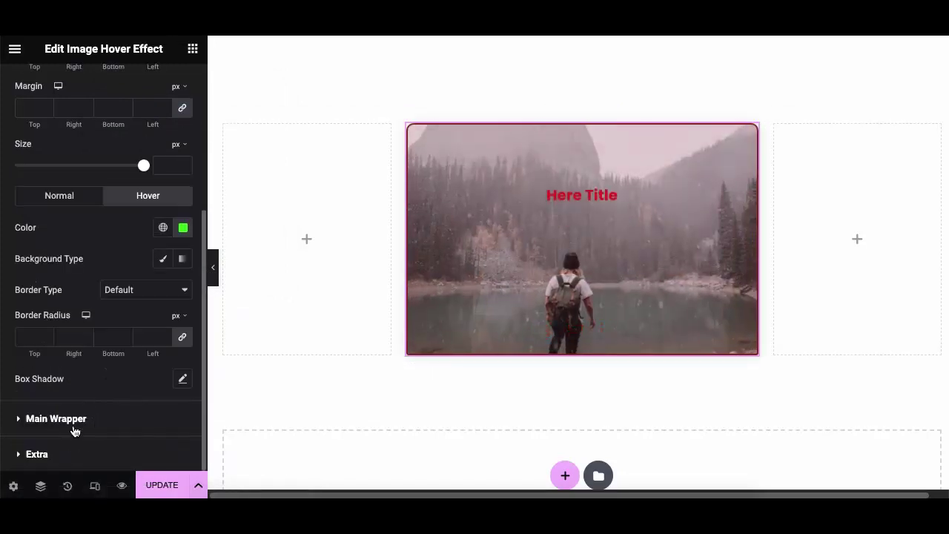
left_click(74, 420)
scroll(70, 321, "down", 2)
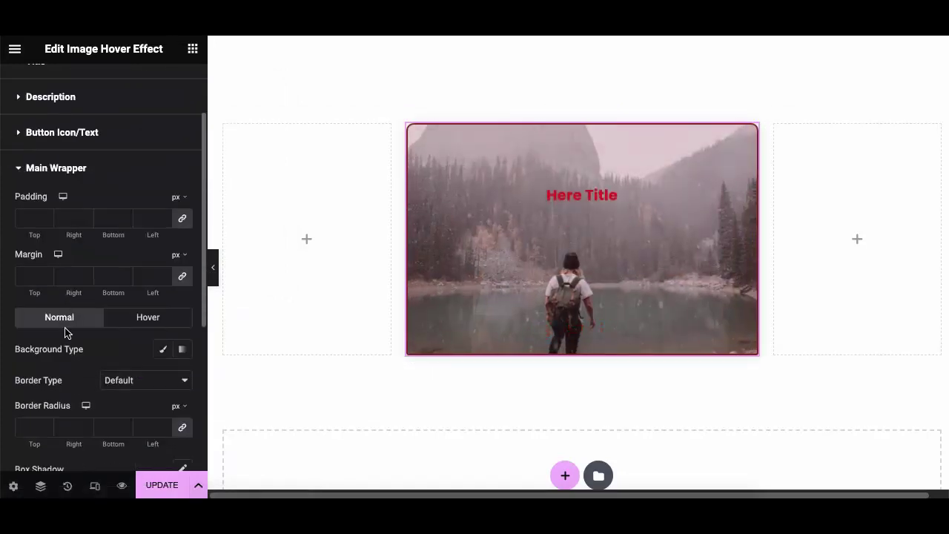
left_click(164, 356)
left_click(183, 379)
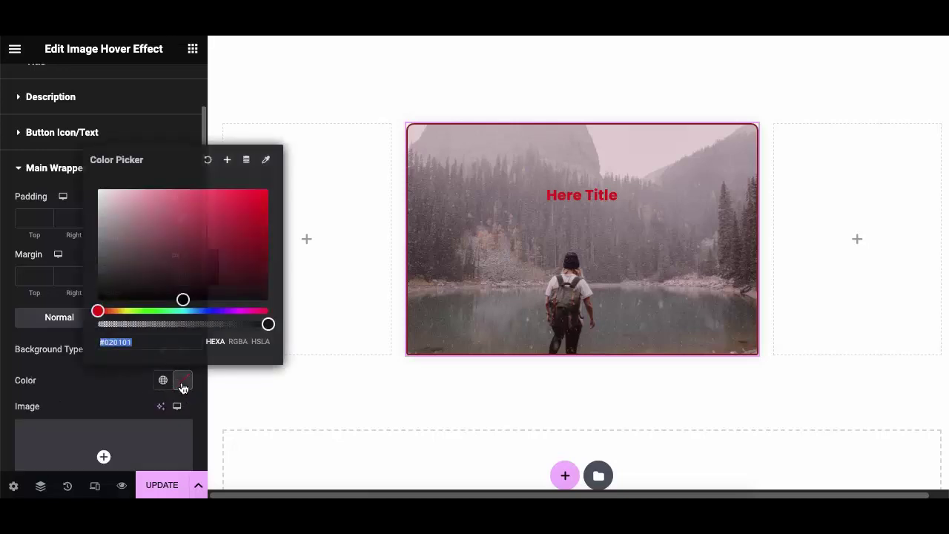
left_click(165, 257)
left_click_drag(149, 227, 149, 224)
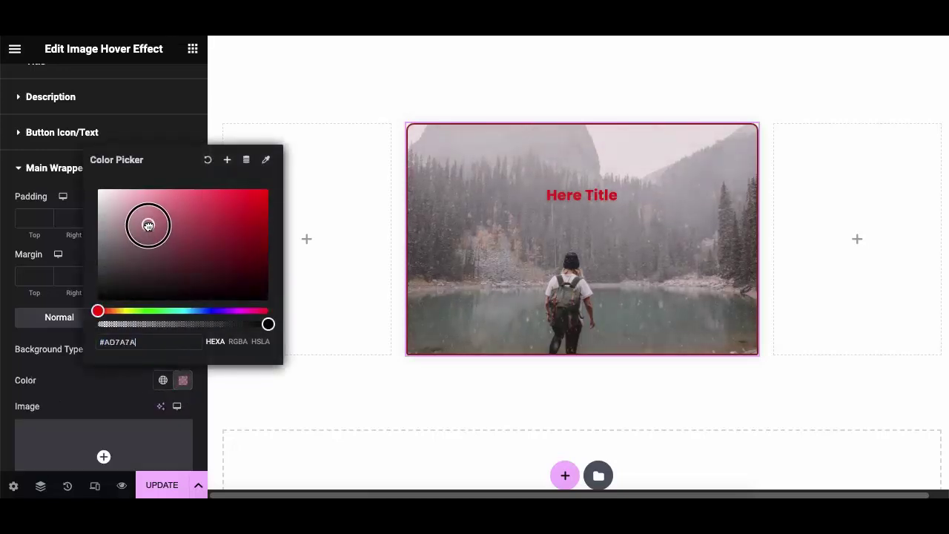
left_click_drag(206, 312, 212, 312)
left_click_drag(210, 270, 239, 214)
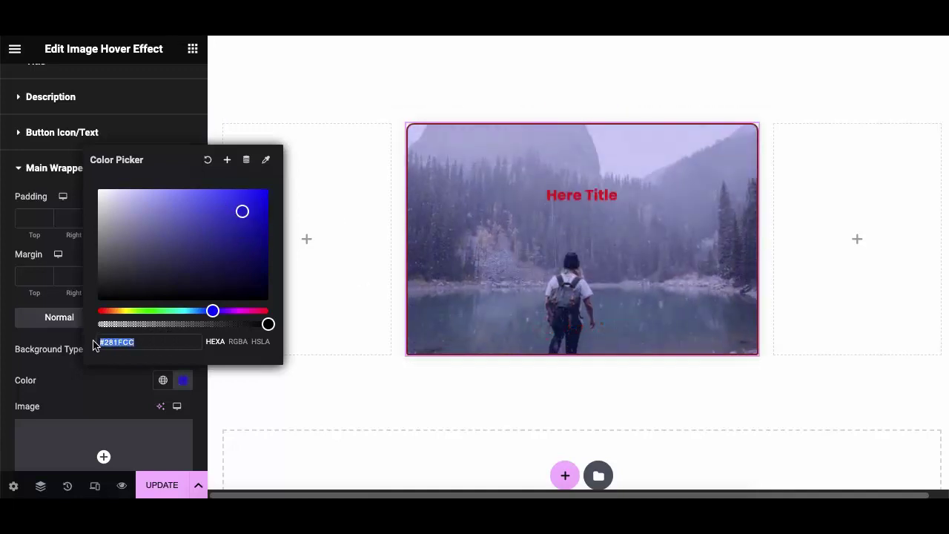
left_click(78, 383)
- Give the main wrapper a solid border in #281FCC with a border radius of 0 px on all corners
scroll(80, 389, "down", 2)
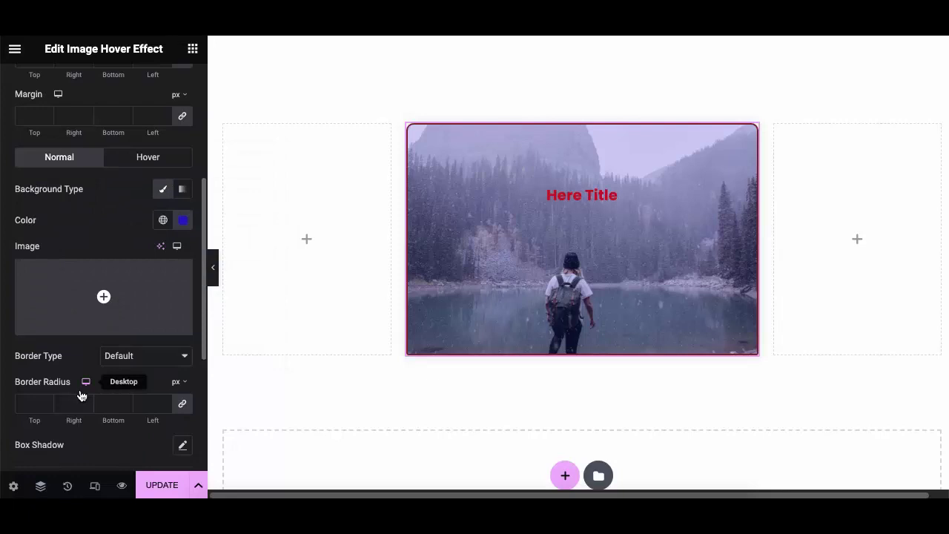
left_click(159, 360)
left_click(144, 381)
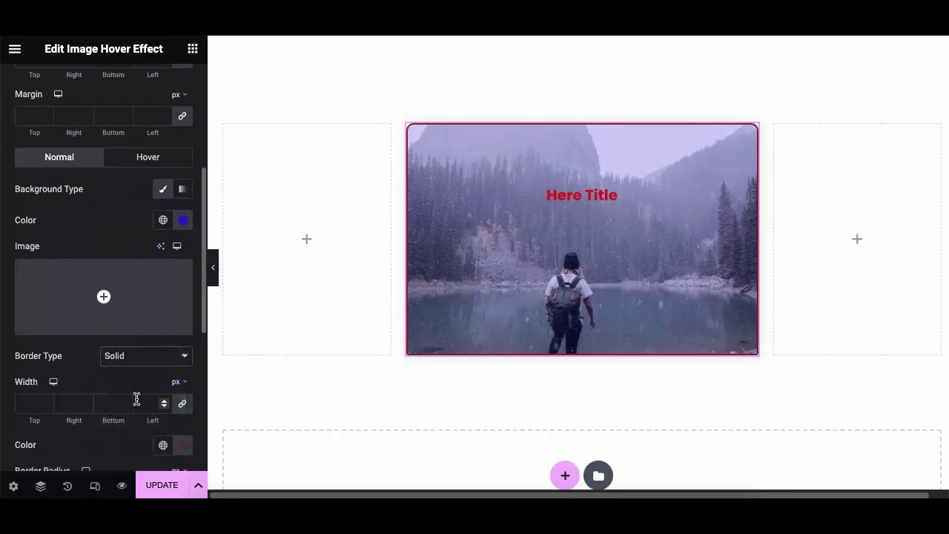
left_click(183, 446)
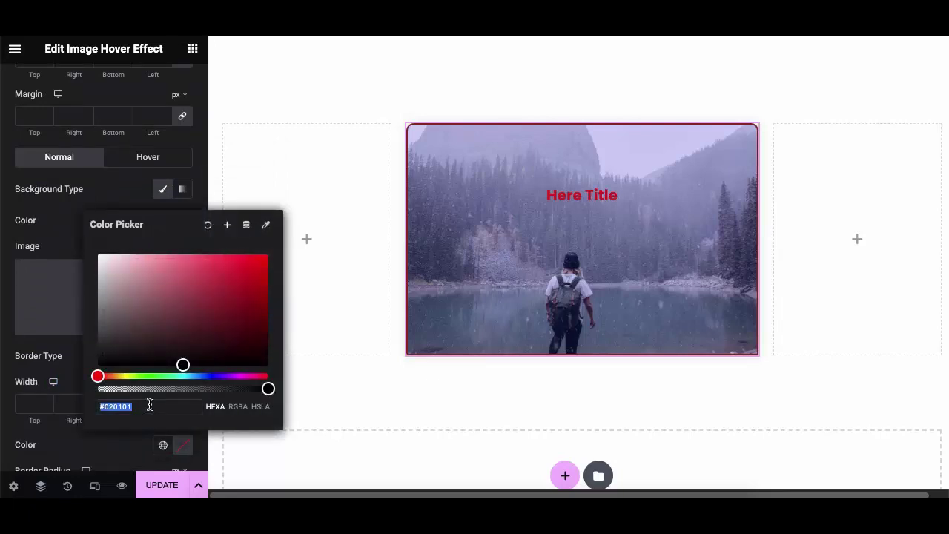
key("ctrl+v")
left_click(112, 442)
scroll(62, 422, "down", 2)
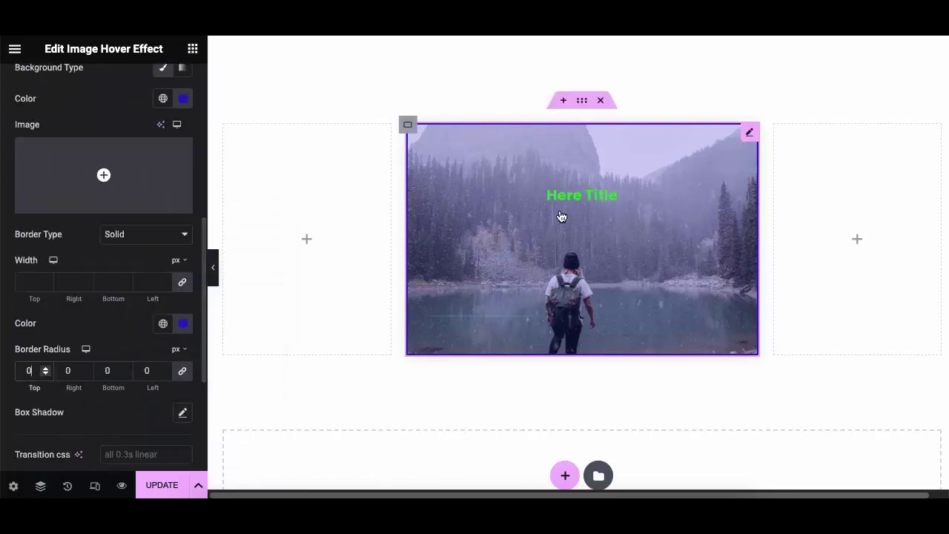
- Set the inner border color in the extra style settings to #281FCC
scroll(95, 399, "down", 2)
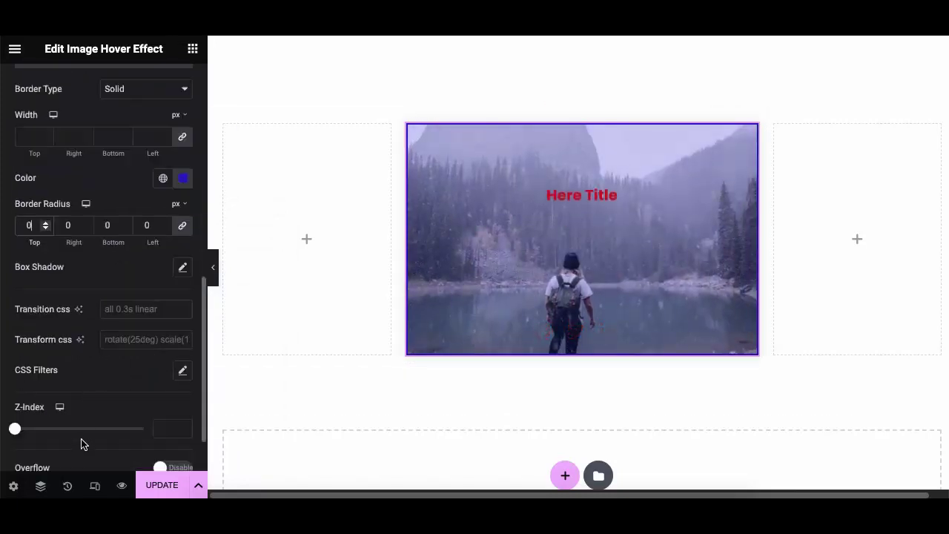
scroll(83, 444, "down", 1)
scroll(94, 456, "down", 1)
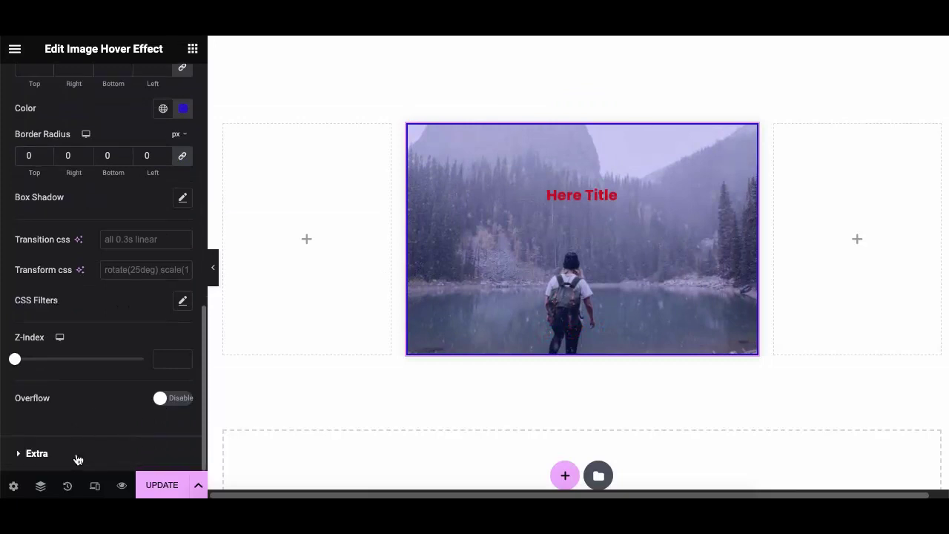
left_click(37, 453)
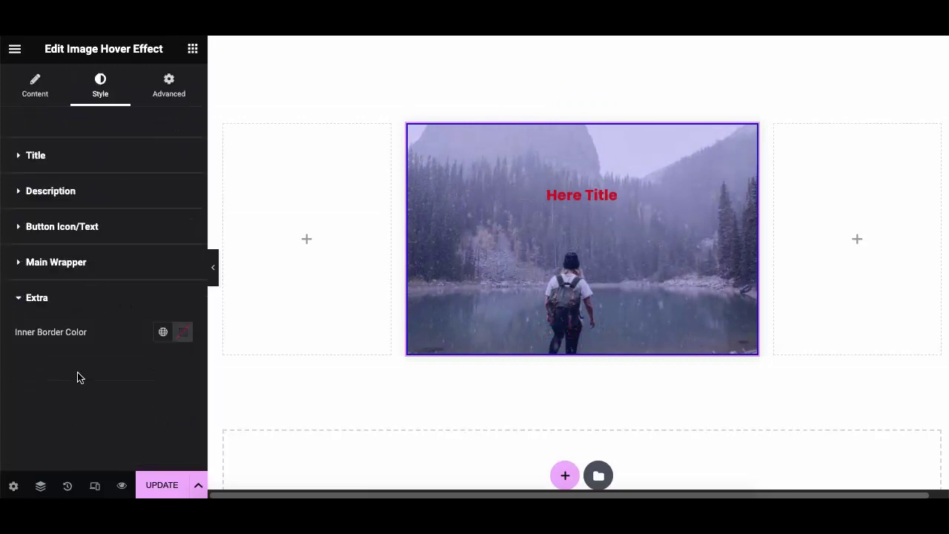
left_click(183, 332)
type("#281FCC")
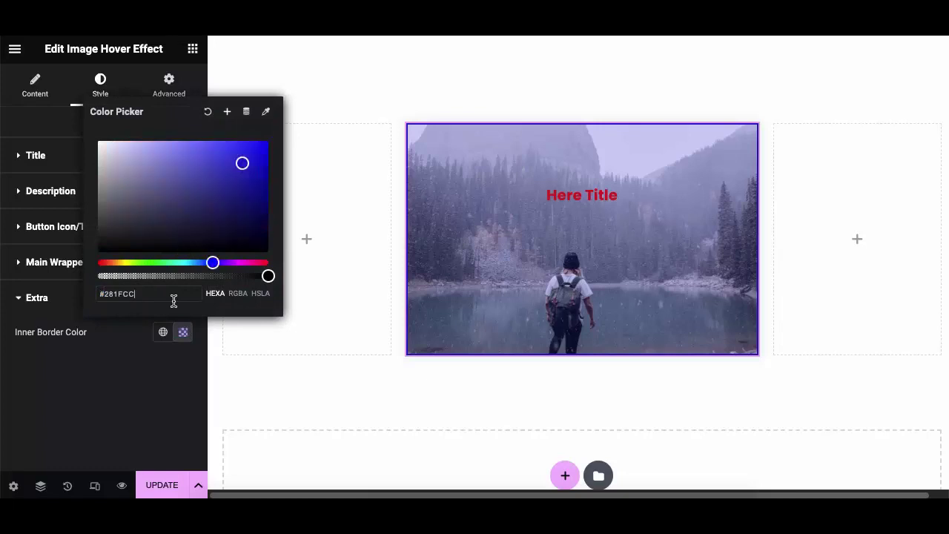
left_click(165, 354)
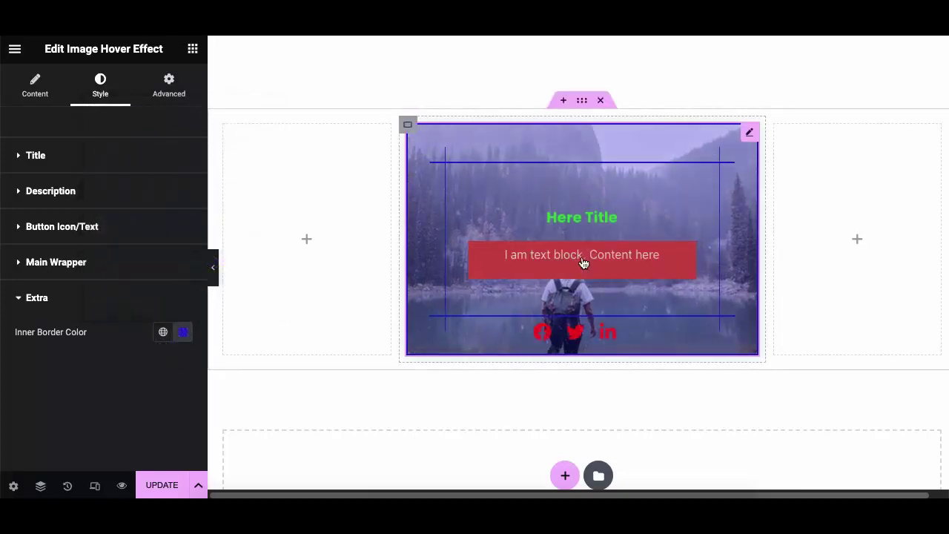
- Change the inner border color to bright red
left_click(184, 332)
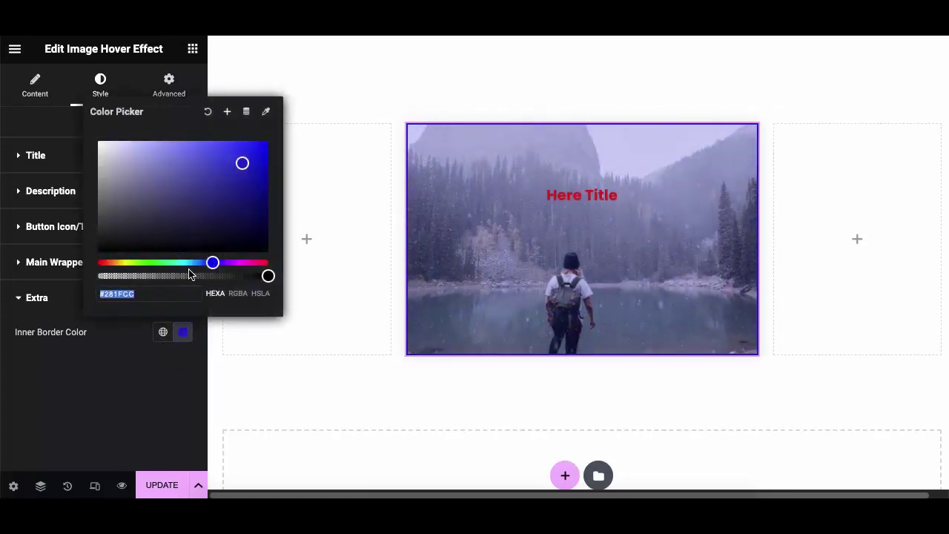
left_click_drag(245, 263, 269, 263)
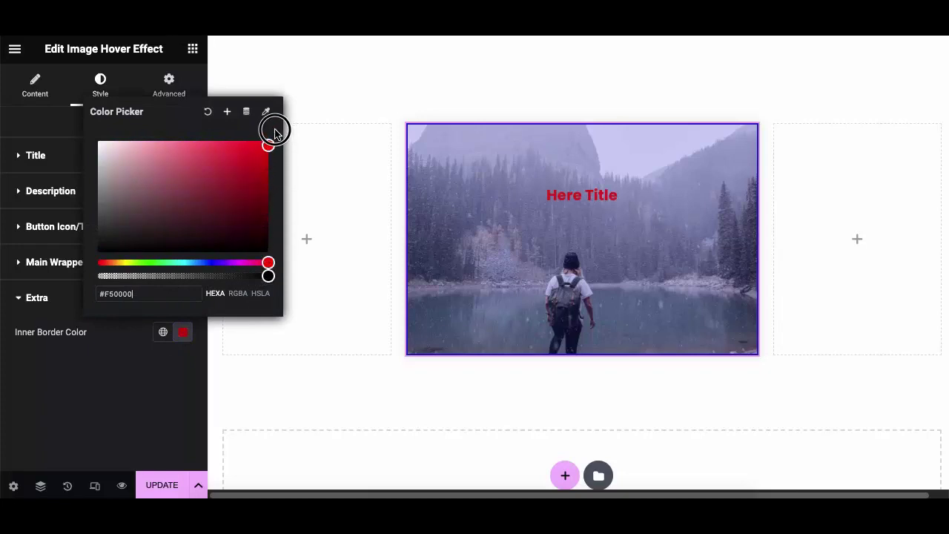
left_click(487, 265)
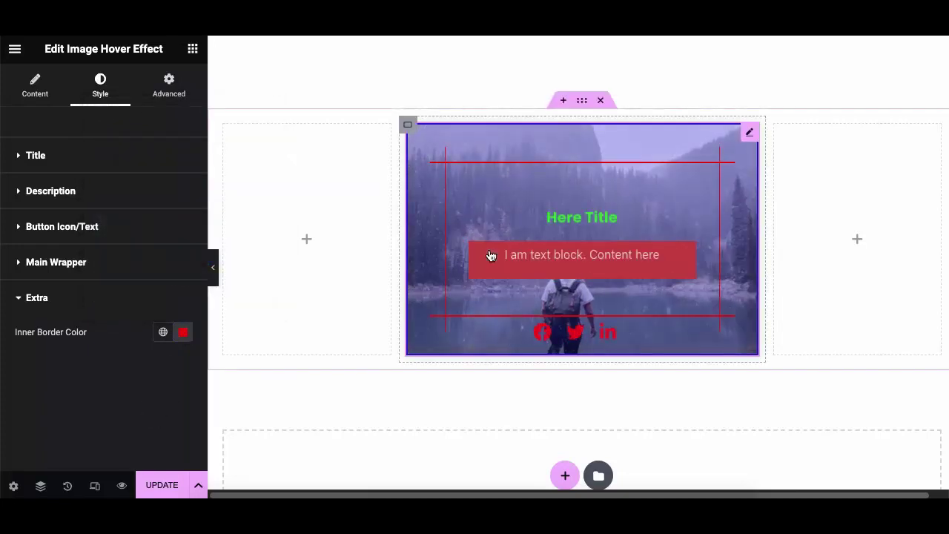
- Reset all style settings of the Image Hover Effect widget
right_click(446, 196)
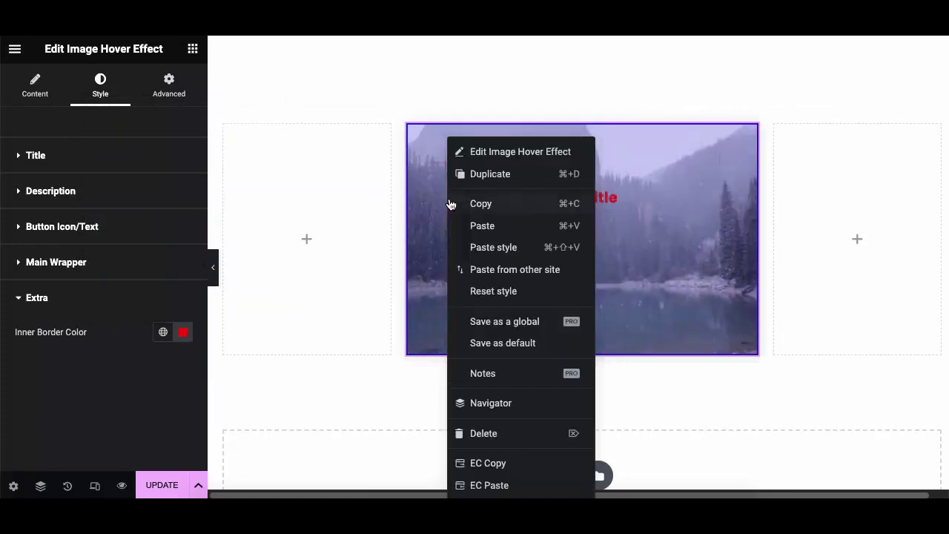
left_click(490, 293)
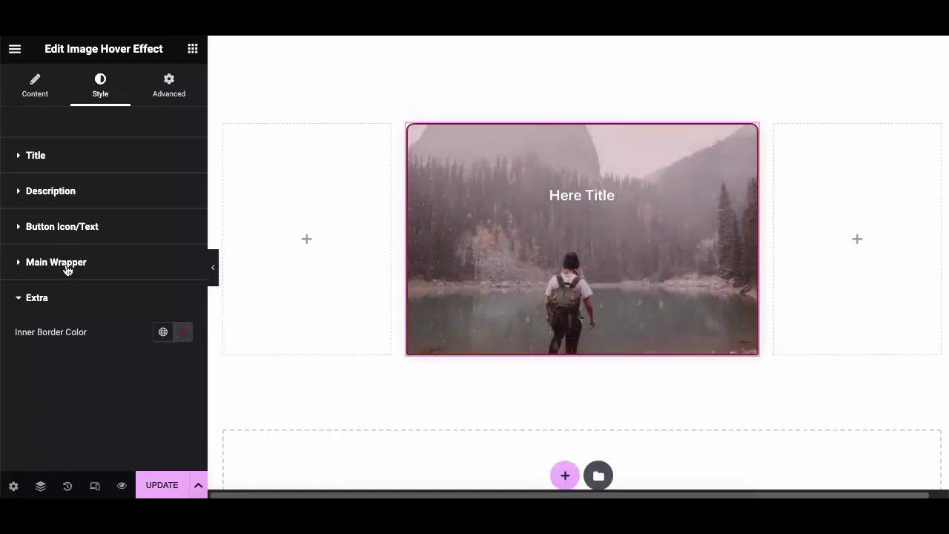
- Try Layout 2 and Layout 3 for the hover effect and set the widget's layout to Layout 4
left_click(33, 87)
left_click(133, 172)
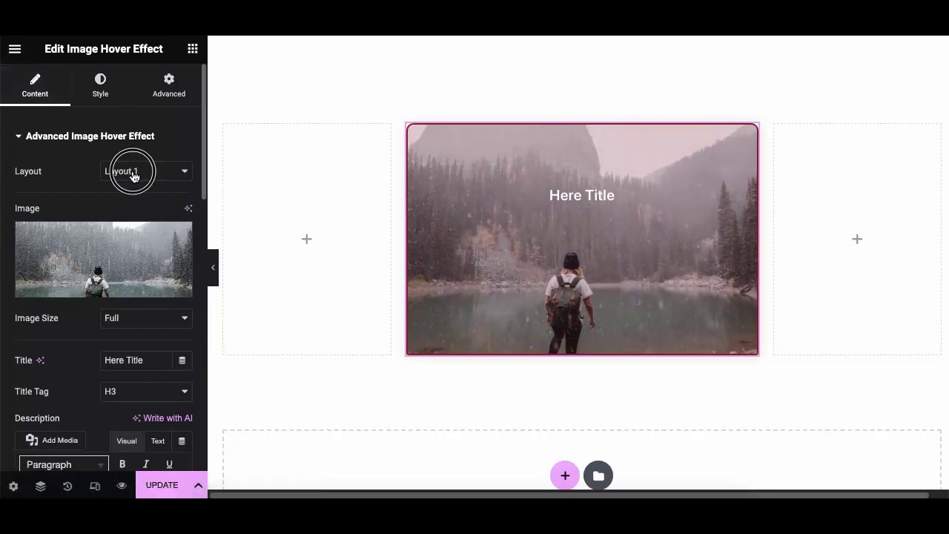
left_click(132, 184)
mouse_move(492, 207)
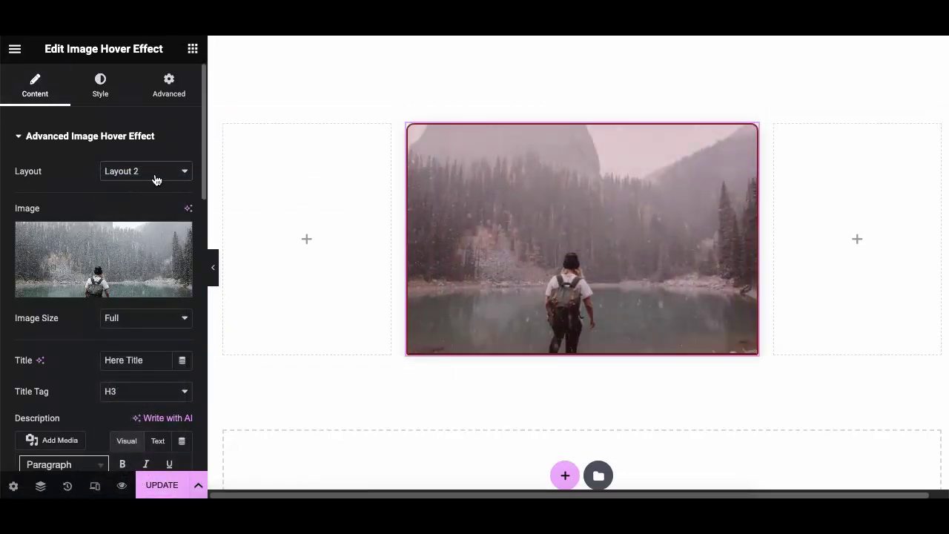
left_click(155, 171)
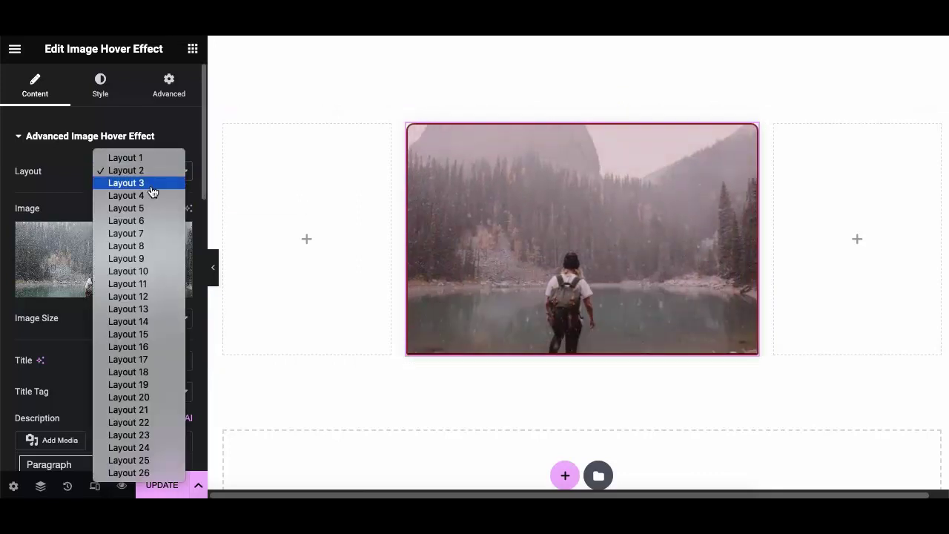
left_click(153, 187)
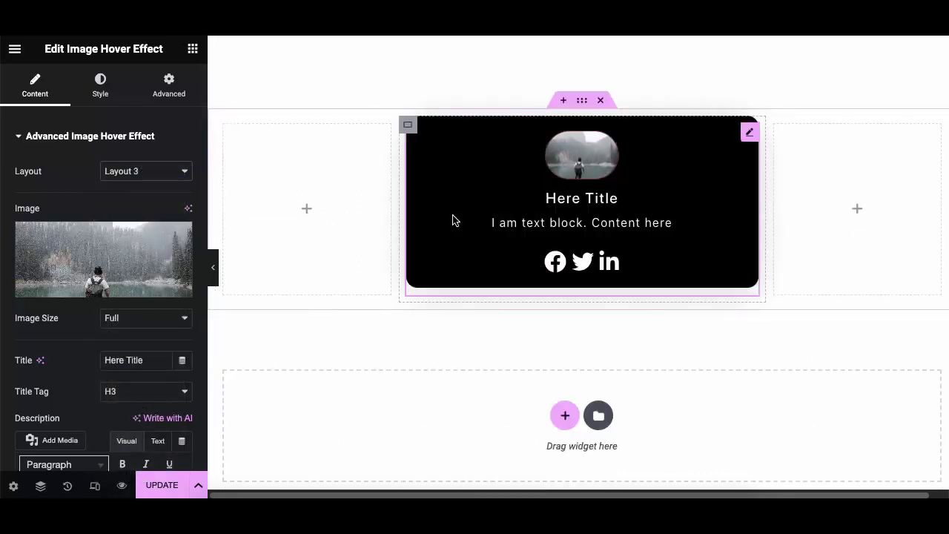
left_click(172, 172)
left_click(161, 189)
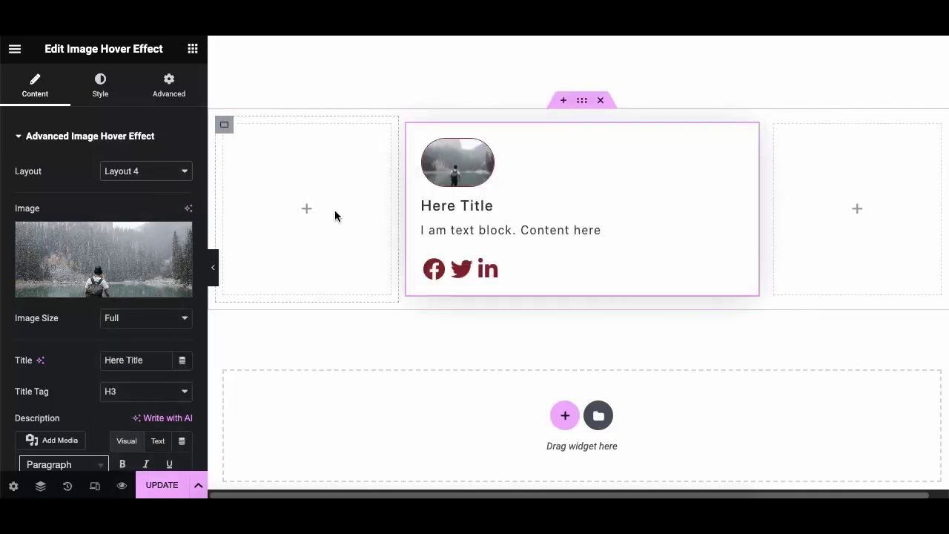
- Try Layout 5, Layout 6 and Layout 7 for the Image Hover Effect widget, previewing the hover effects
left_click(157, 176)
left_click(153, 185)
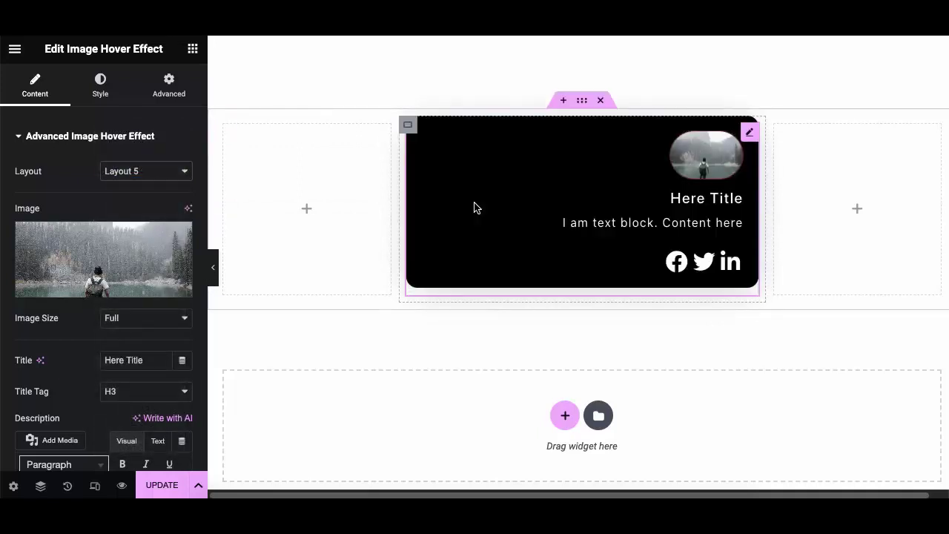
left_click(140, 171)
left_click(140, 185)
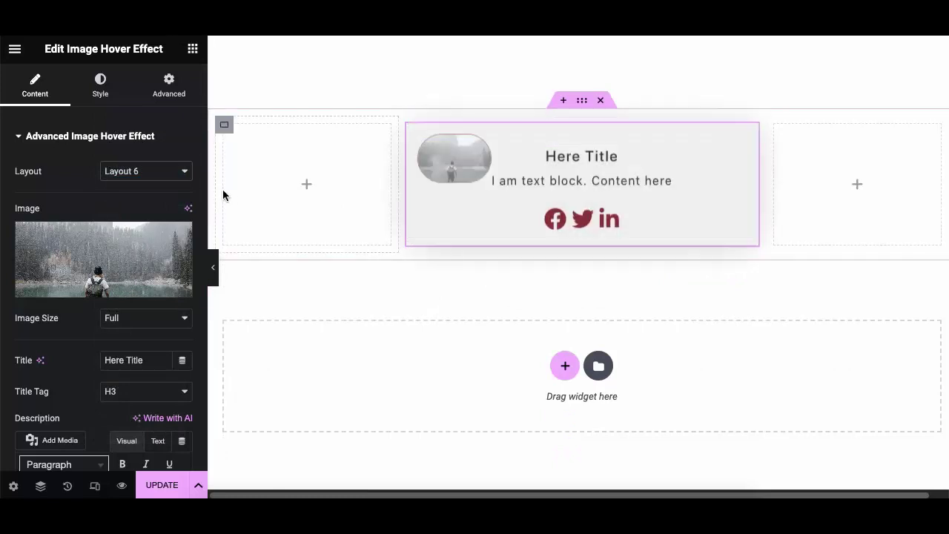
left_click(172, 172)
left_click(163, 183)
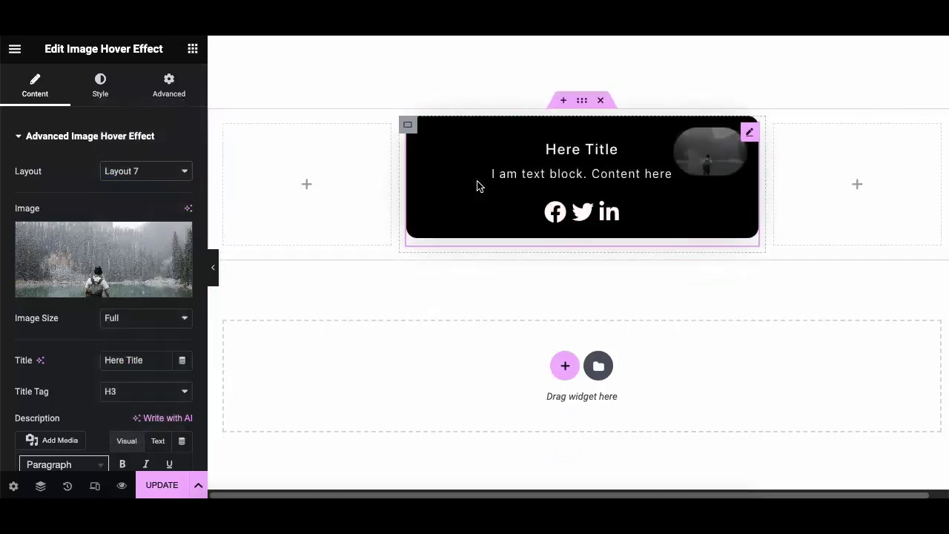
- Try Layout 8, Layout 9 and Layout 10 for the hover effect widget and preview each on the page
left_click(162, 171)
left_click(160, 184)
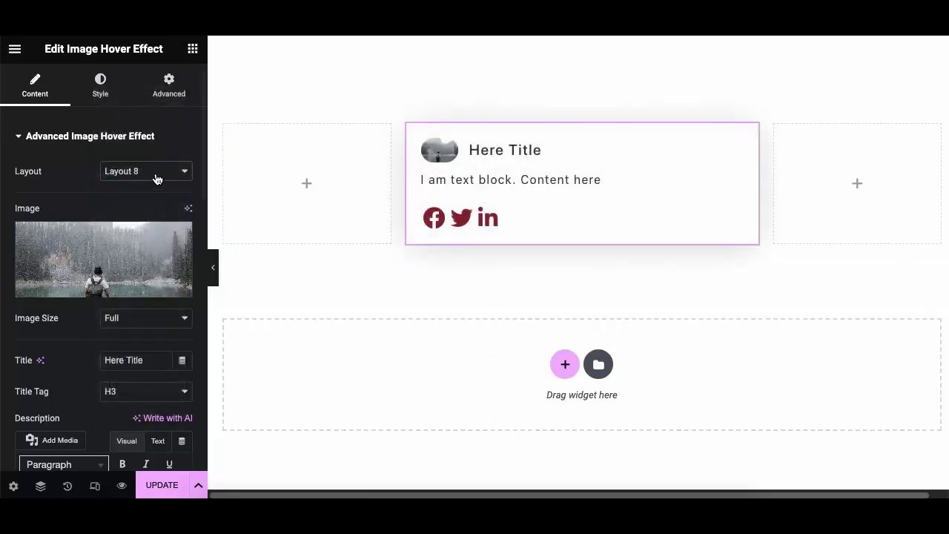
left_click(155, 176)
left_click(152, 184)
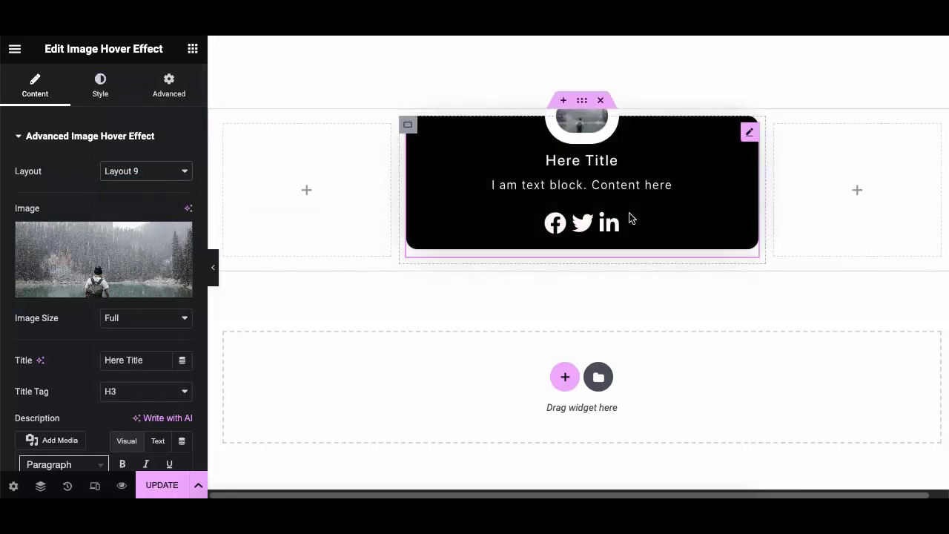
left_click(136, 178)
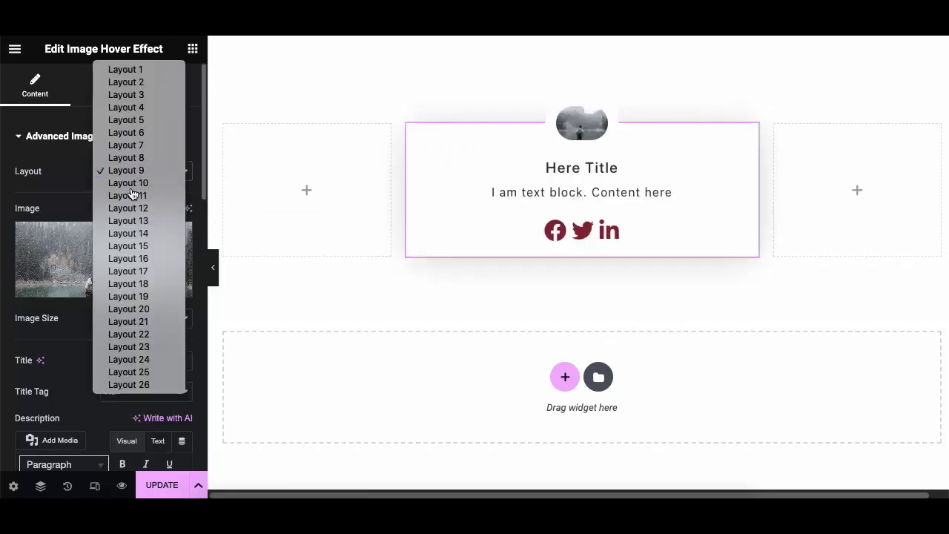
left_click(131, 192)
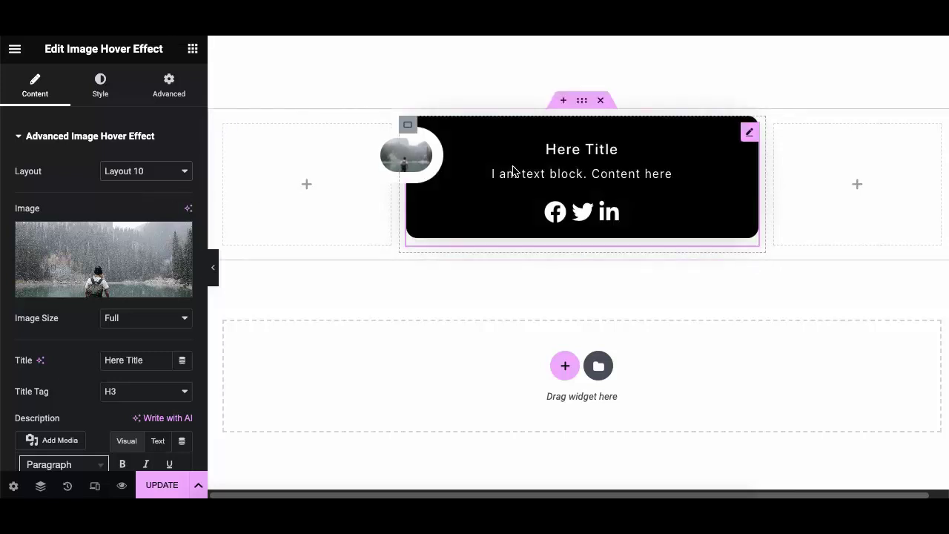
- Try Layout 11, Layout 12 and Layout 13 for the hover effect widget and preview each on the page
left_click(130, 171)
left_click(134, 189)
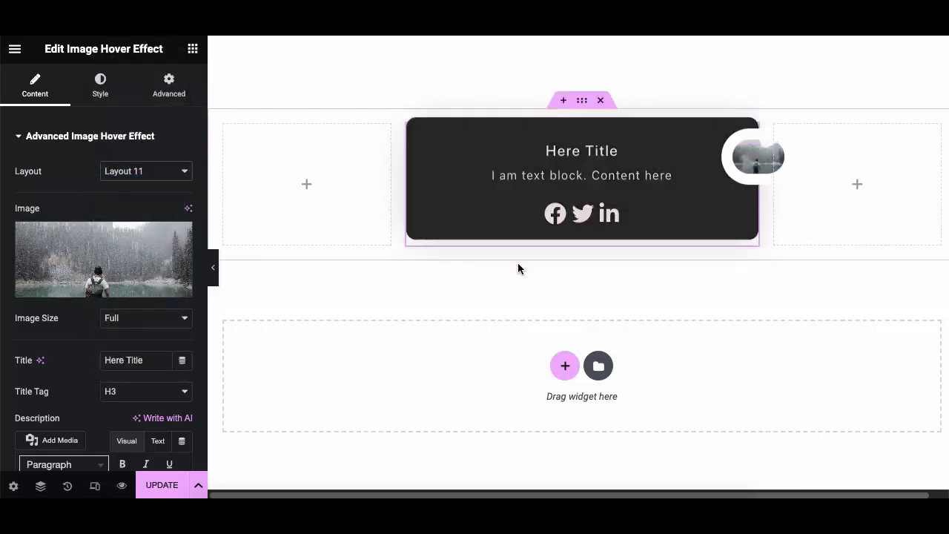
left_click(148, 174)
left_click(149, 183)
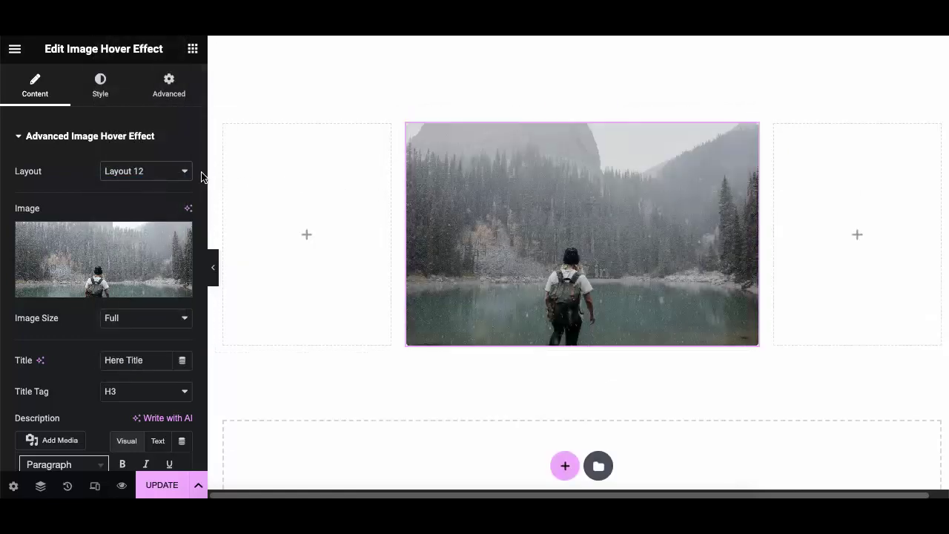
left_click(149, 172)
left_click(133, 185)
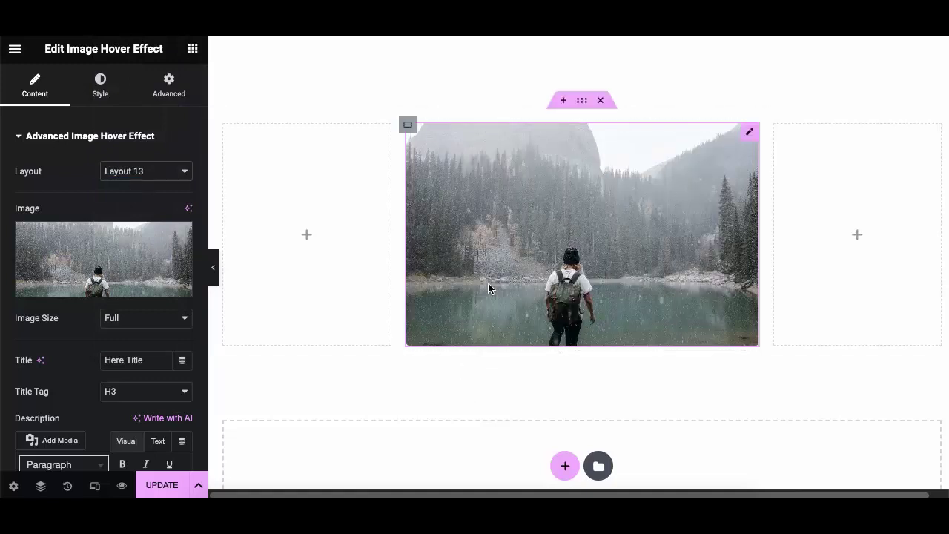
- Try Layout 14, Layout 15 and Layout 16 for the hover effect widget and preview each on the page
left_click(131, 173)
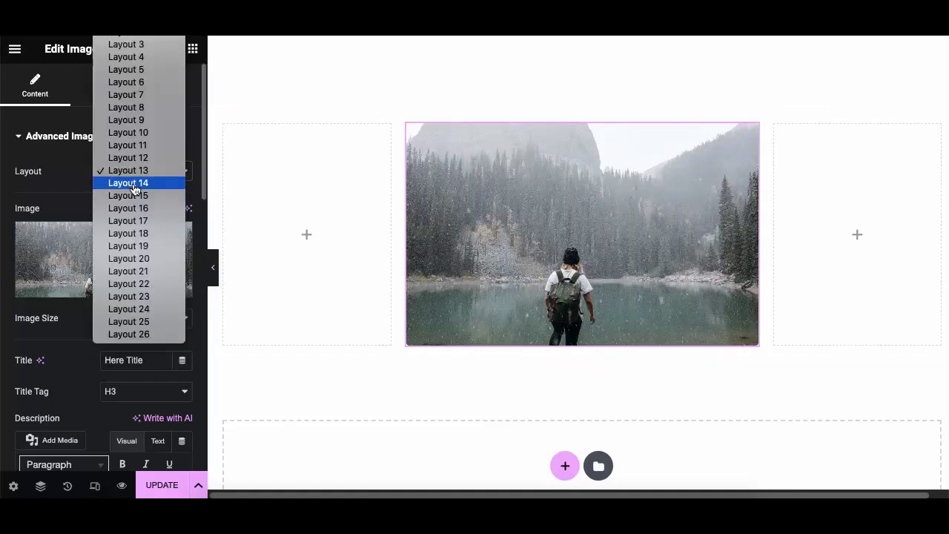
left_click(131, 183)
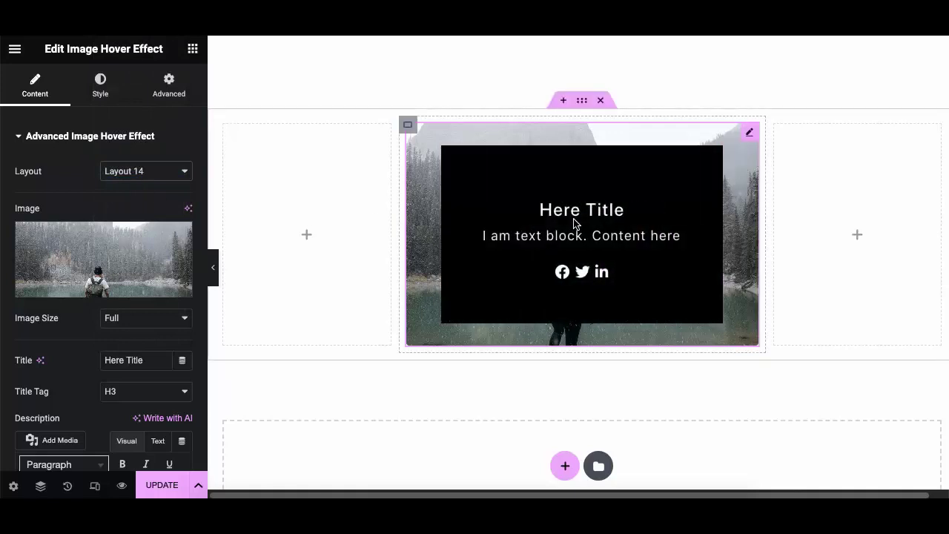
left_click(164, 178)
left_click(161, 184)
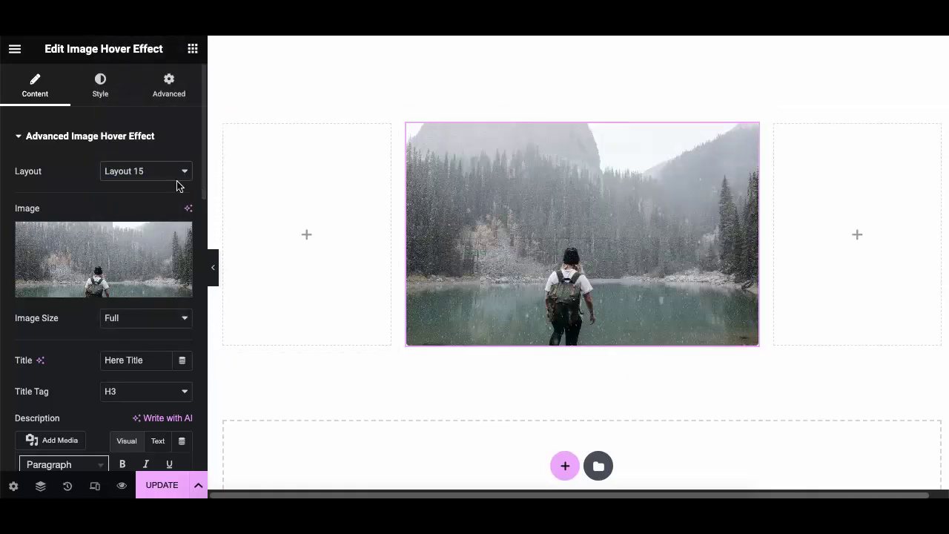
left_click(165, 178)
left_click(163, 187)
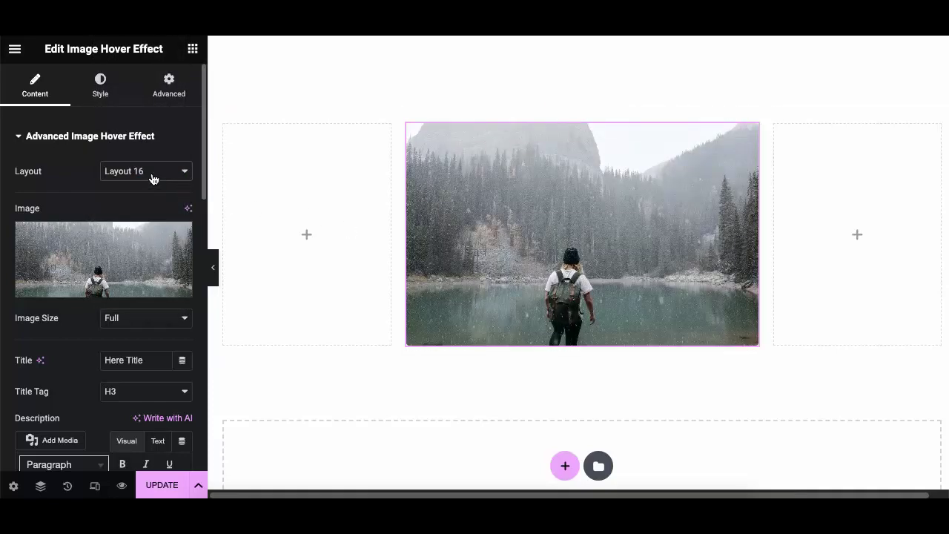
- Try Layout 17, Layout 18, Layout 20 and Layout 19 for the hover effect widget, previewing each one
left_click(152, 177)
left_click(148, 184)
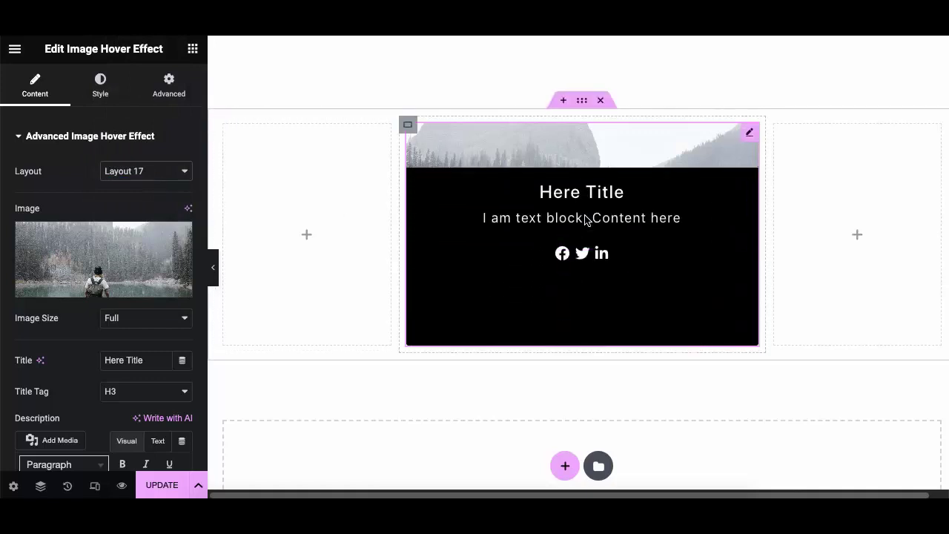
left_click(150, 171)
left_click(150, 185)
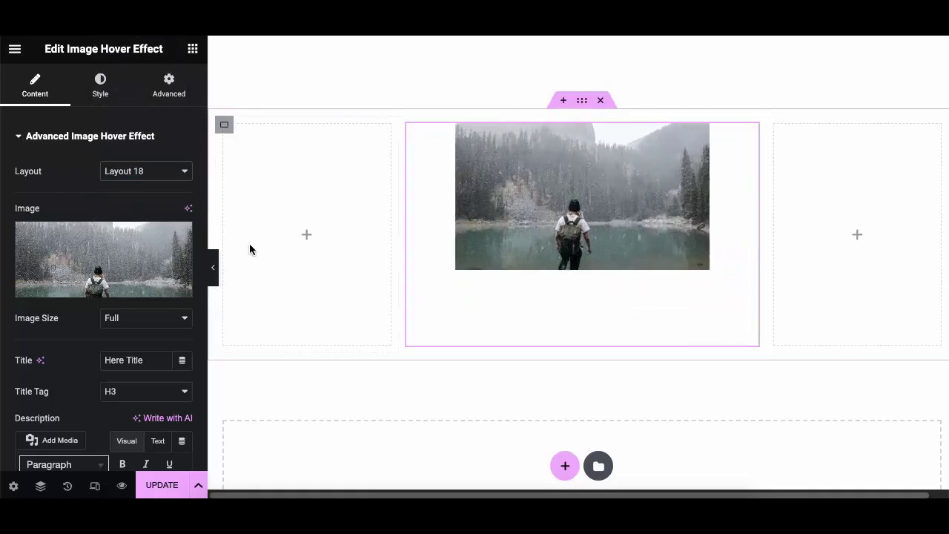
left_click(145, 177)
left_click(146, 195)
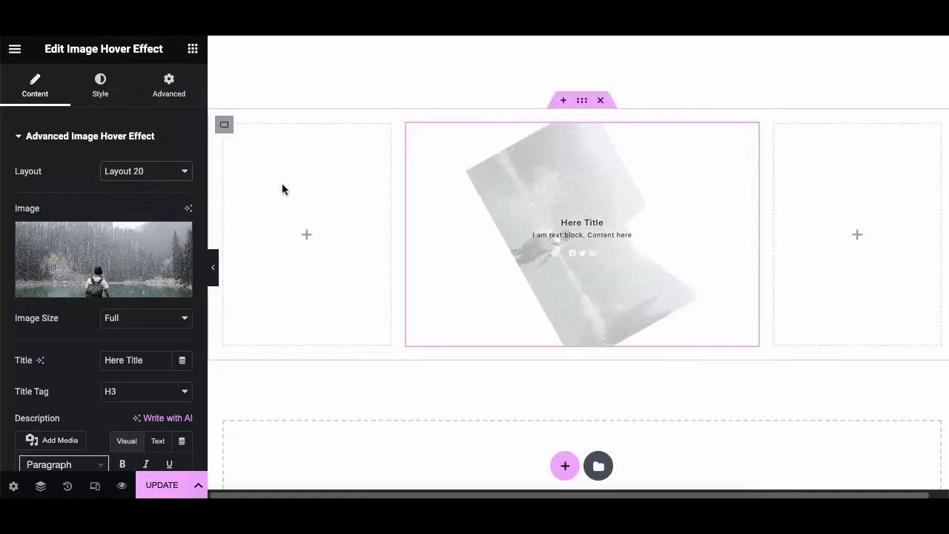
left_click(145, 170)
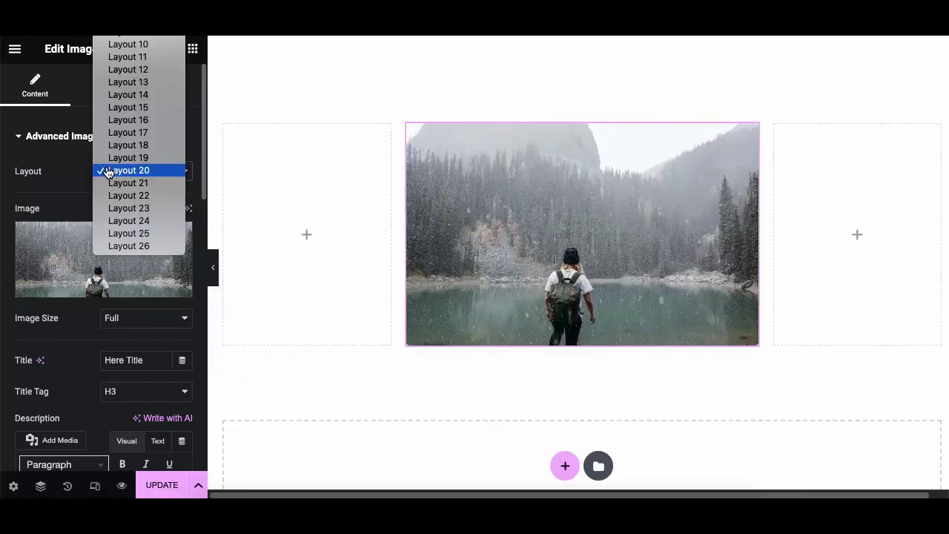
left_click(135, 159)
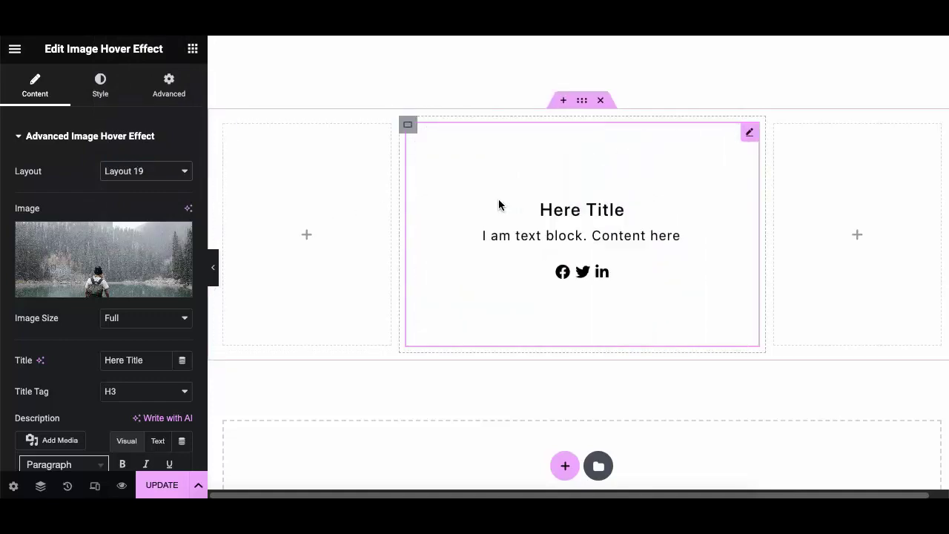
- Try Layout 21, Layout 22 and Layout 23 for the hover effect widget and preview each on the page
left_click(169, 173)
left_click(163, 194)
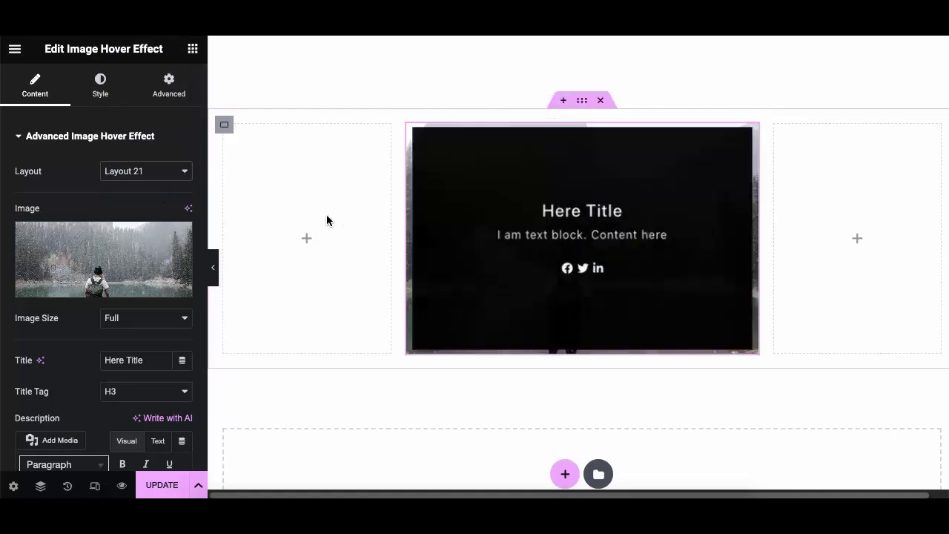
left_click(156, 178)
left_click(155, 182)
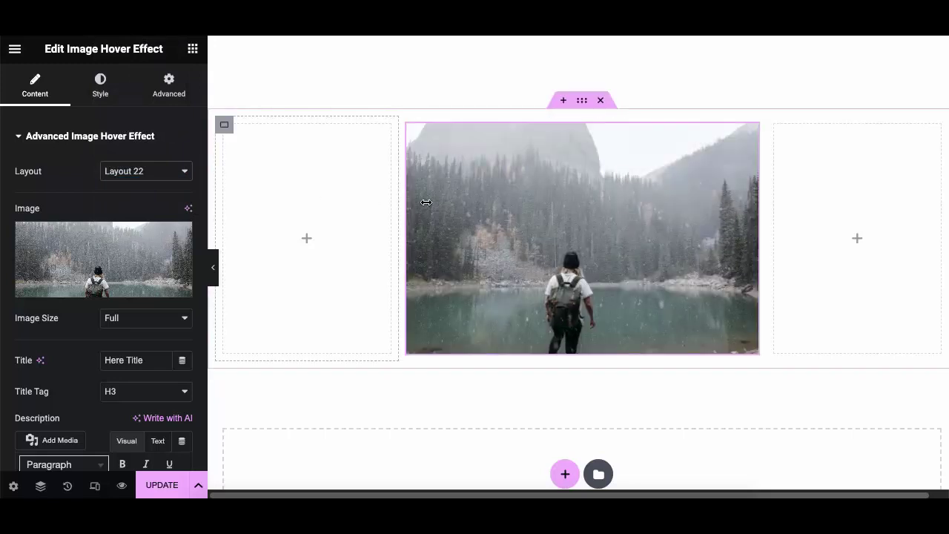
left_click(140, 178)
left_click(143, 183)
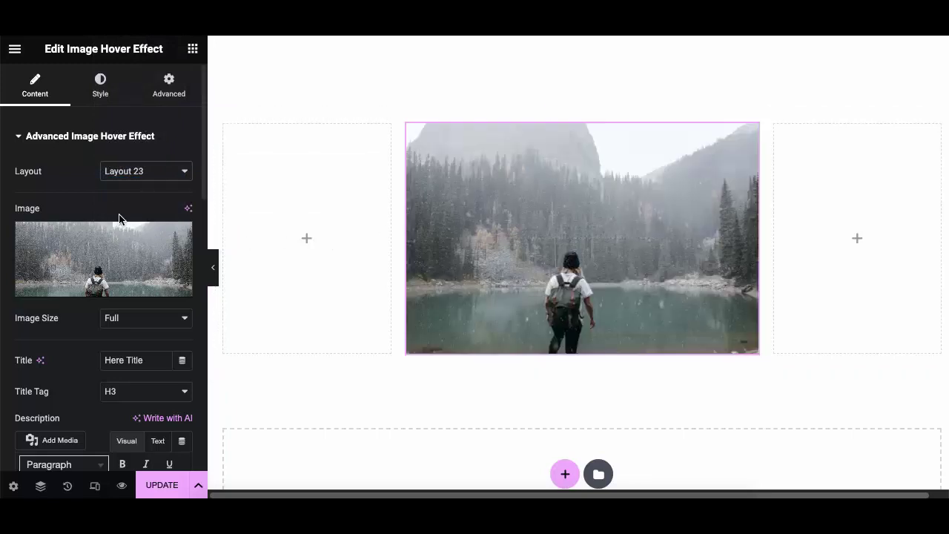
- Try Layout 24 and Layout 25 for the hover effect, and set the widget's layout to Layout 26
left_click(113, 176)
left_click(127, 184)
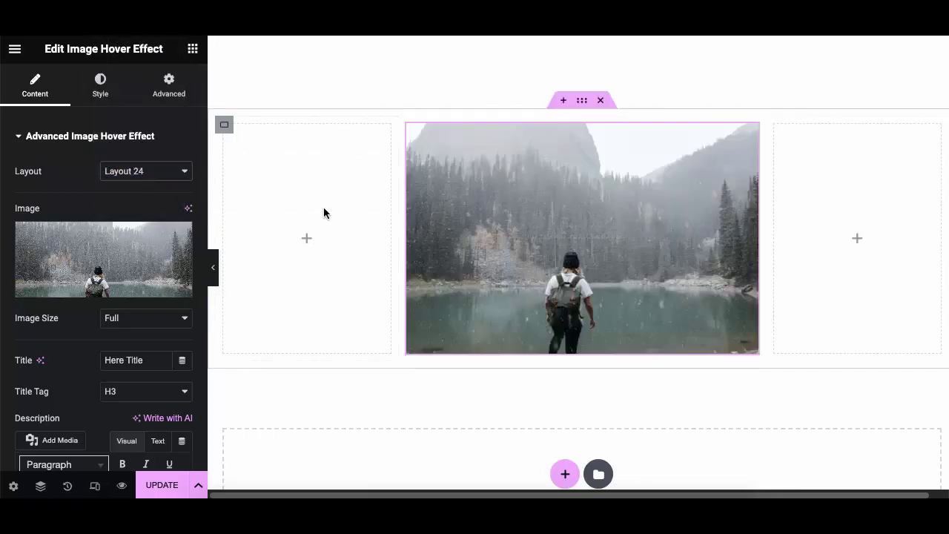
left_click(169, 172)
left_click(161, 185)
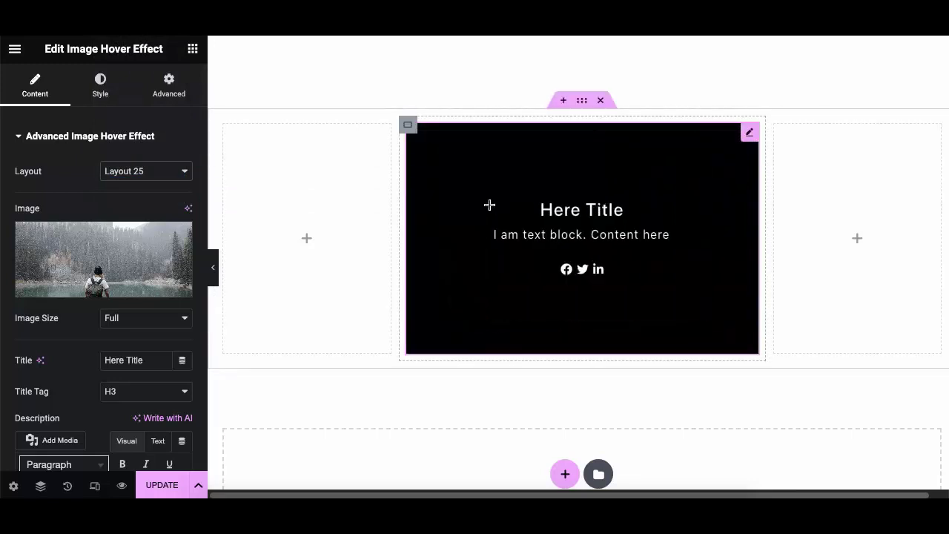
left_click(165, 172)
left_click(163, 186)
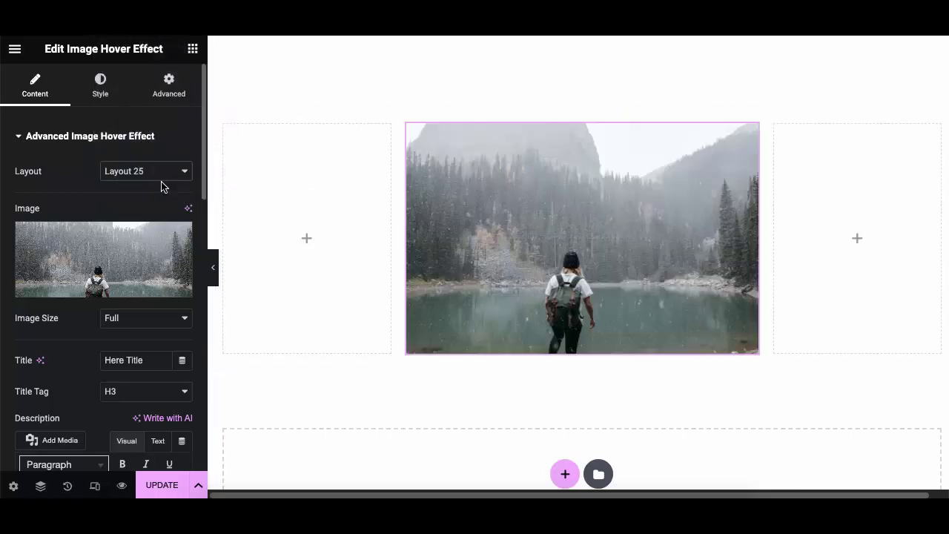
mouse_move(593, 221)
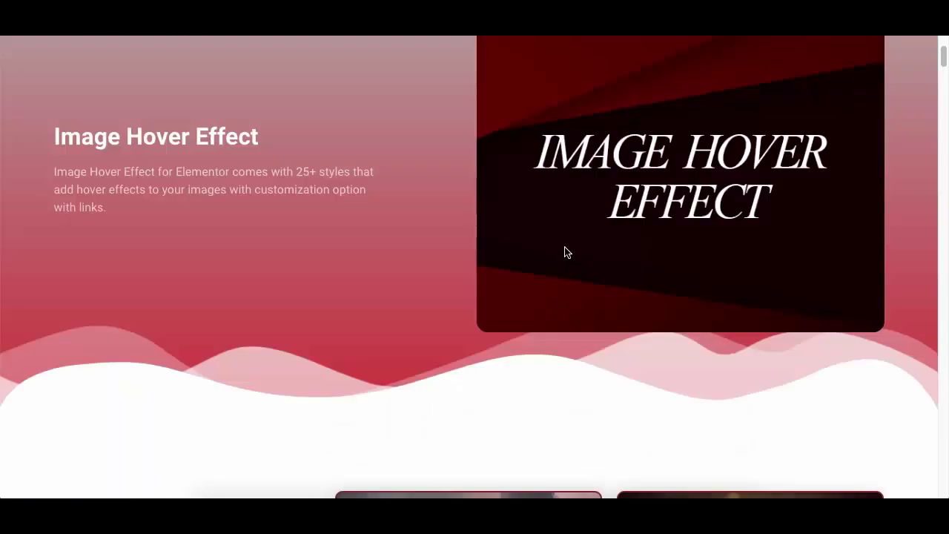
- Switch to the Image Hover Effect demo page and preview the hover effects of the Layout 1 examples
scroll(572, 264, "down", 5)
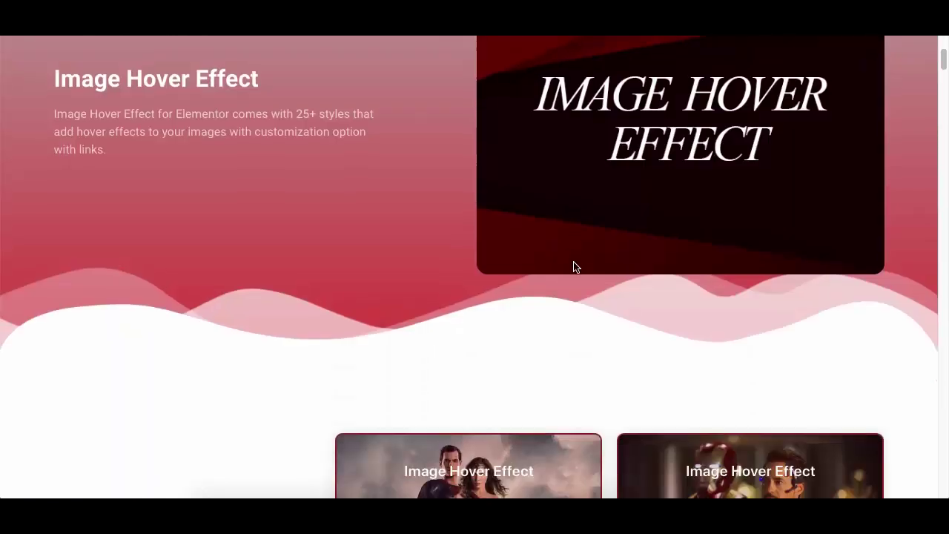
mouse_move(536, 193)
mouse_move(709, 187)
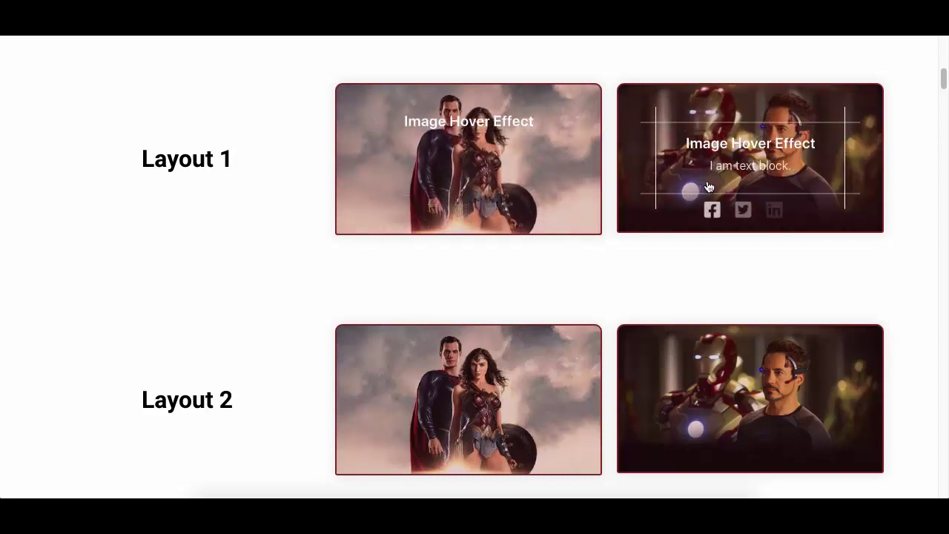